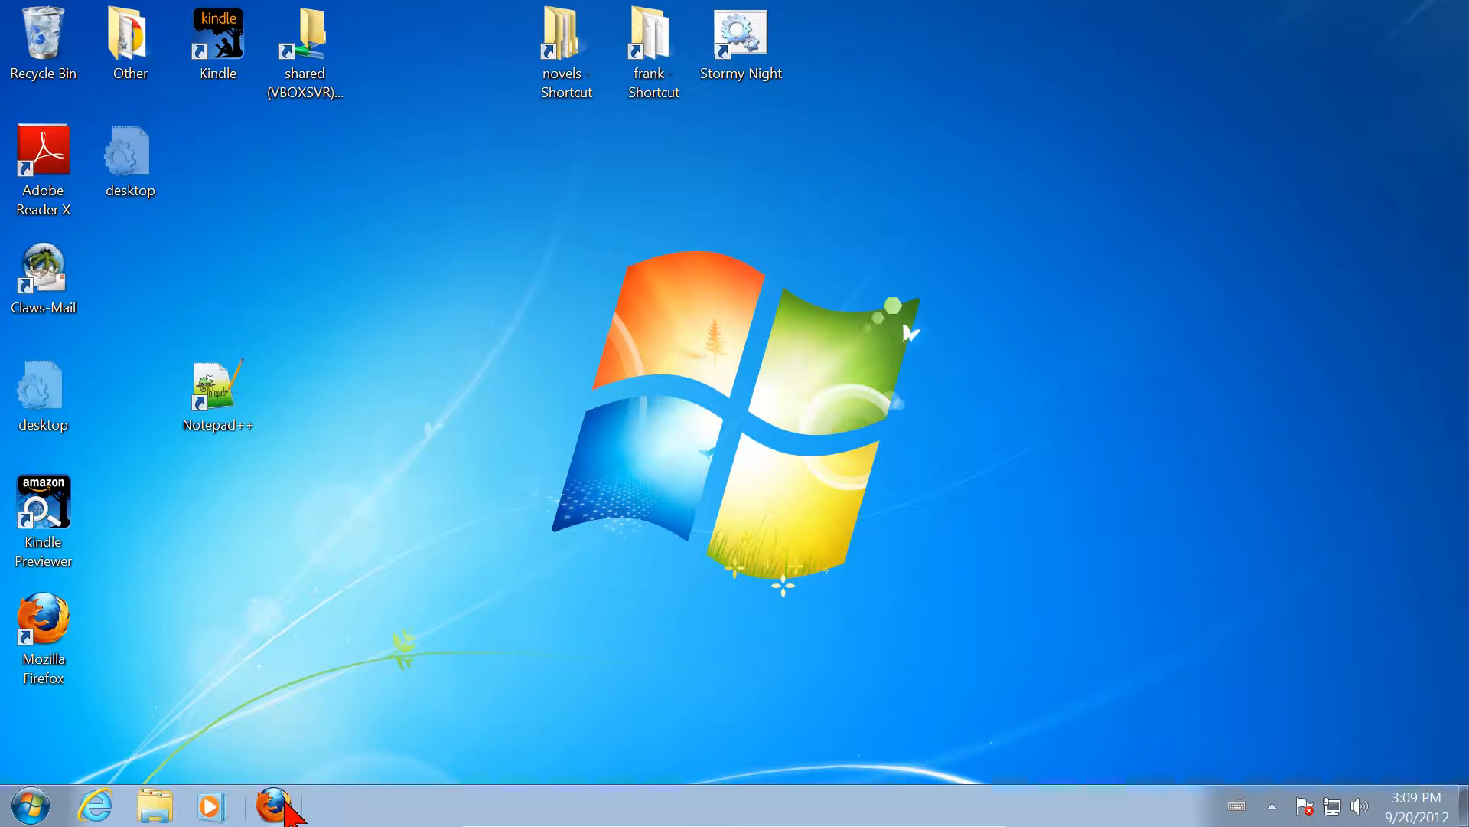
# - Launch Firefox and move and enlarge its window to fill most of the desktop
pyautogui.click(284, 812)
pyautogui.click(276, 810)
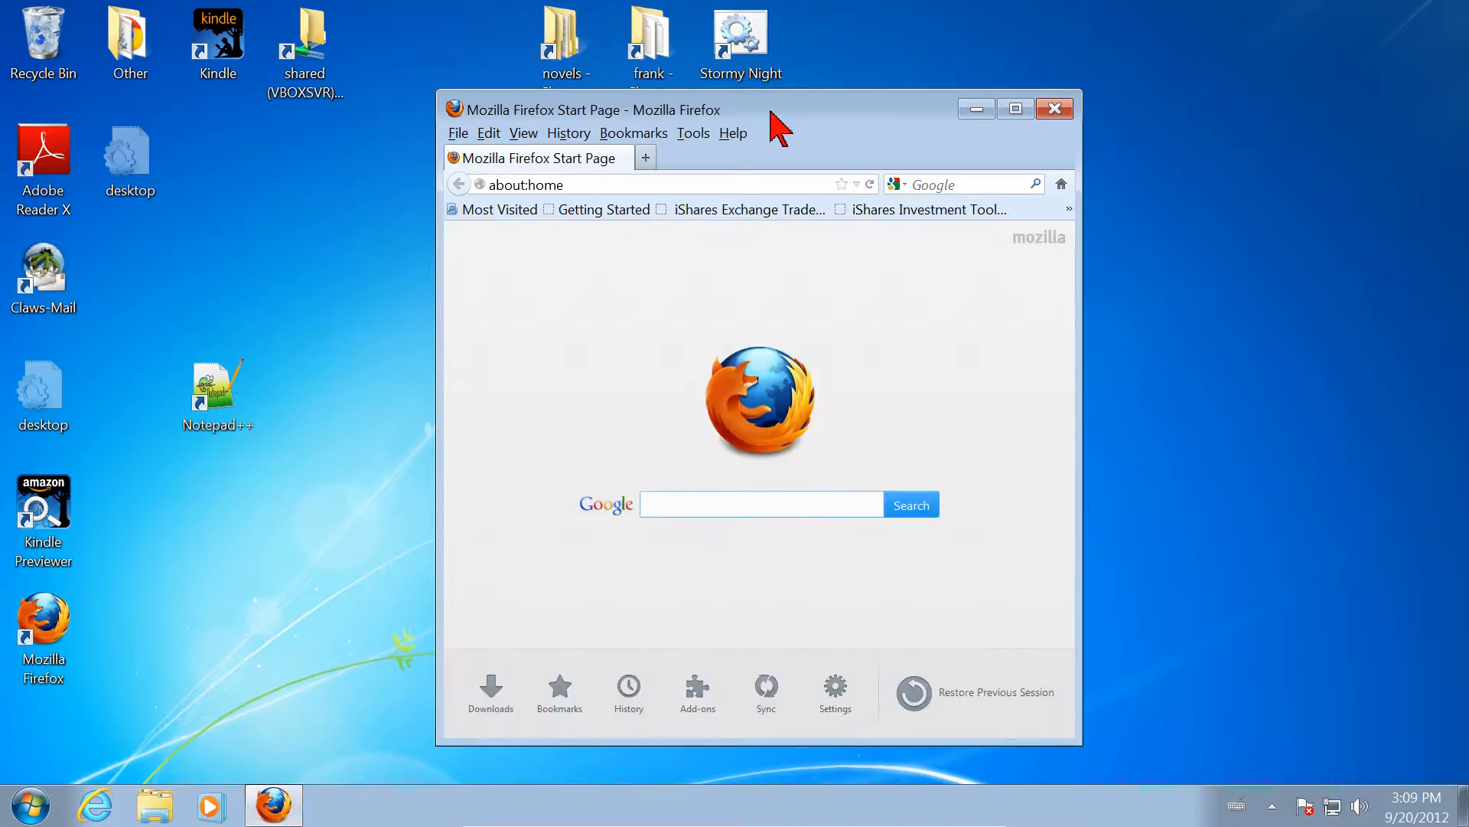
pyautogui.moveTo(773, 100); pyautogui.dragTo(569, 42)
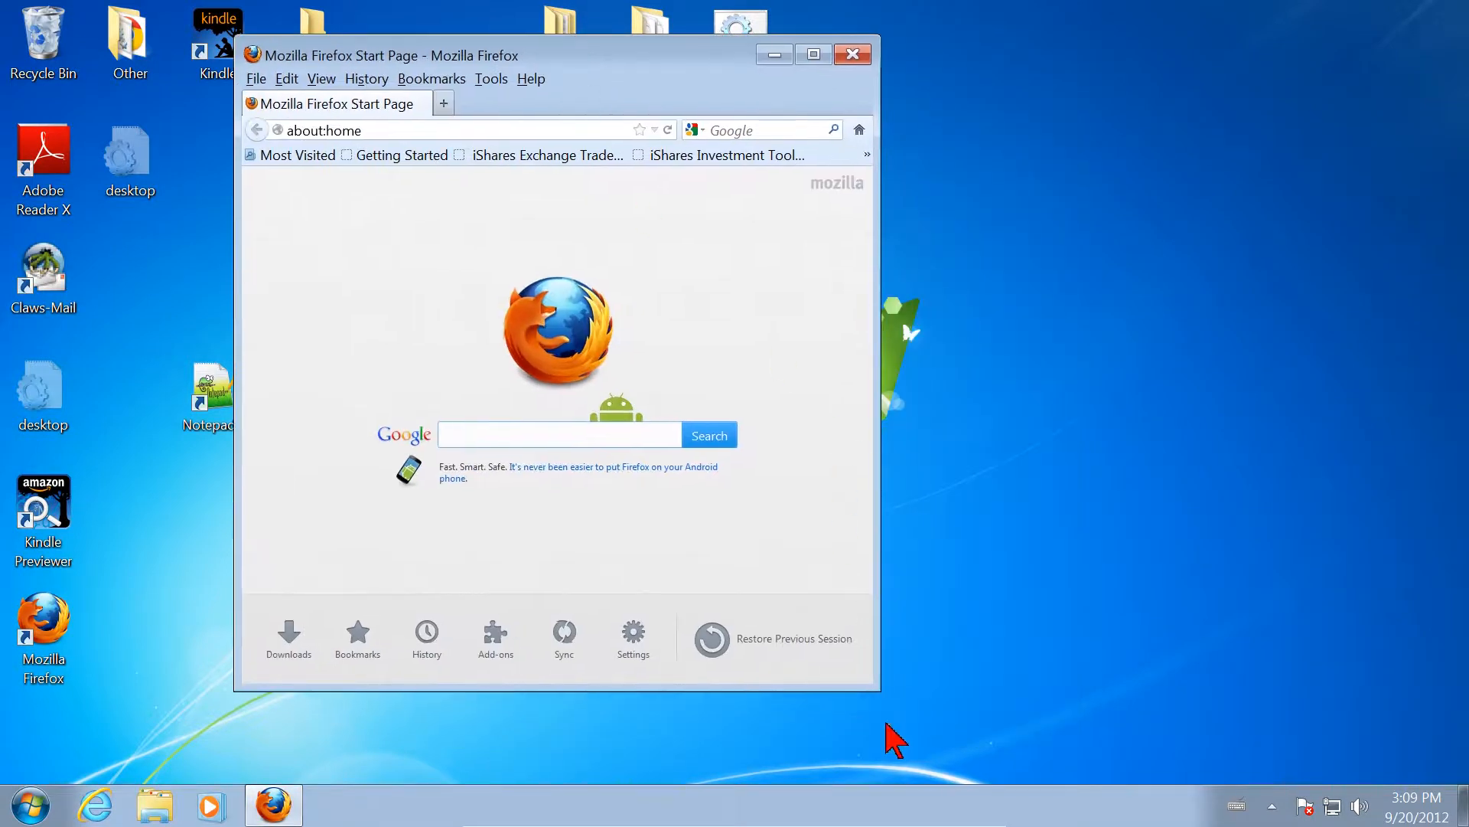
pyautogui.moveTo(876, 688); pyautogui.dragTo(1327, 743)
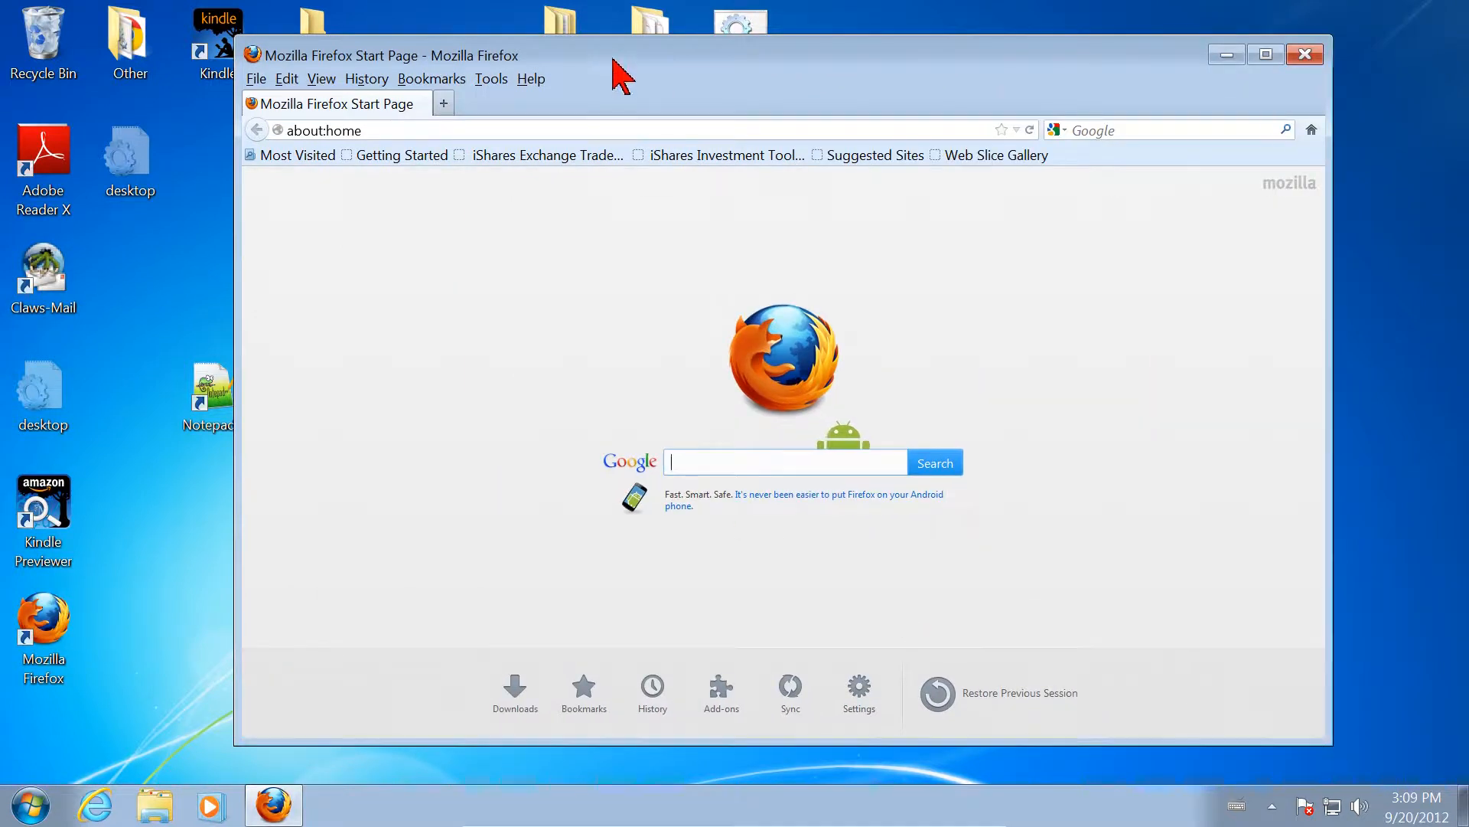
pyautogui.moveTo(613, 50); pyautogui.dragTo(612, 37)
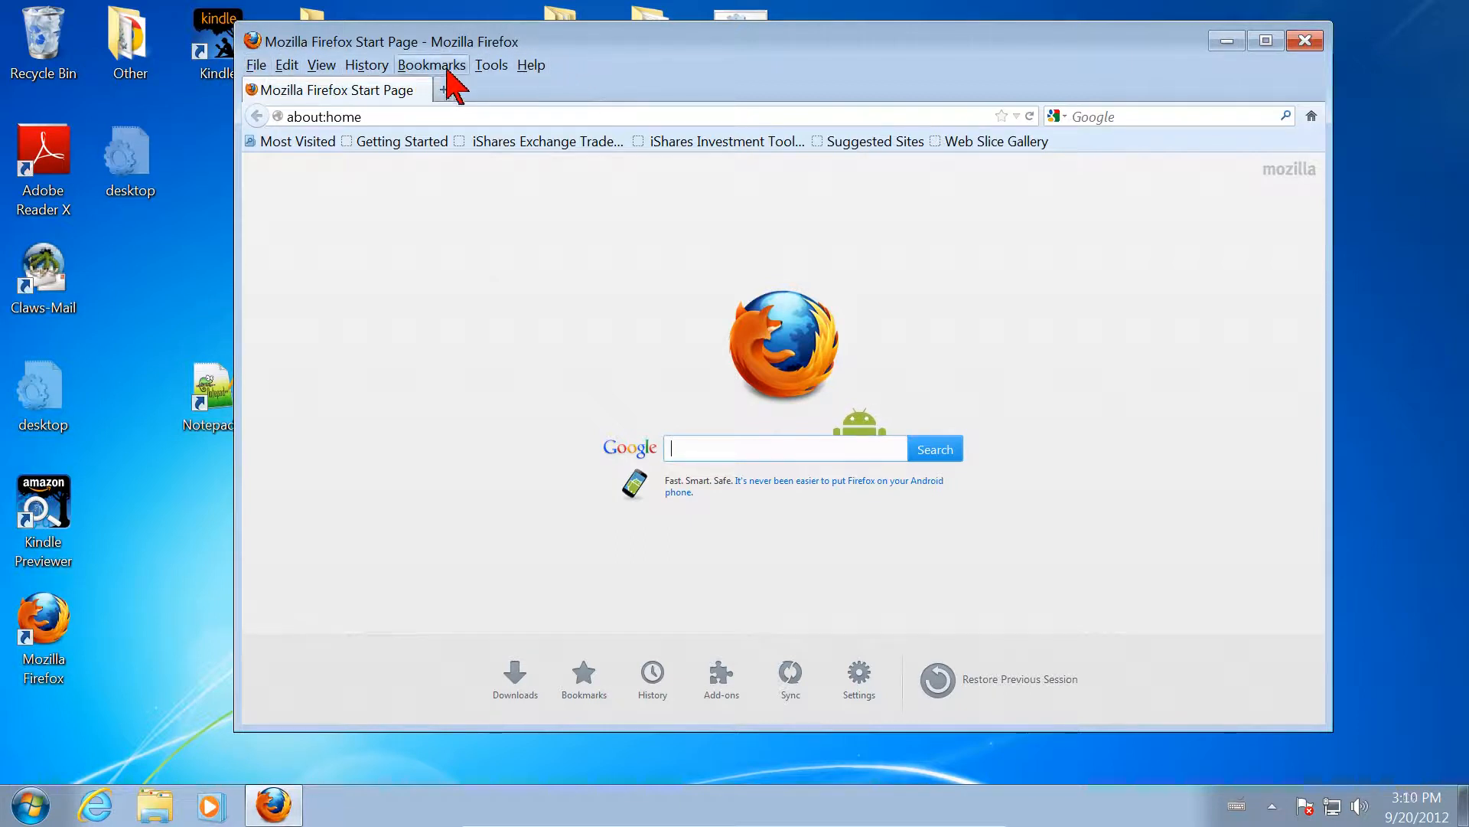
# - Configure the Firefox options to show a blank page at startup and always ask where to save files
pyautogui.click(494, 66)
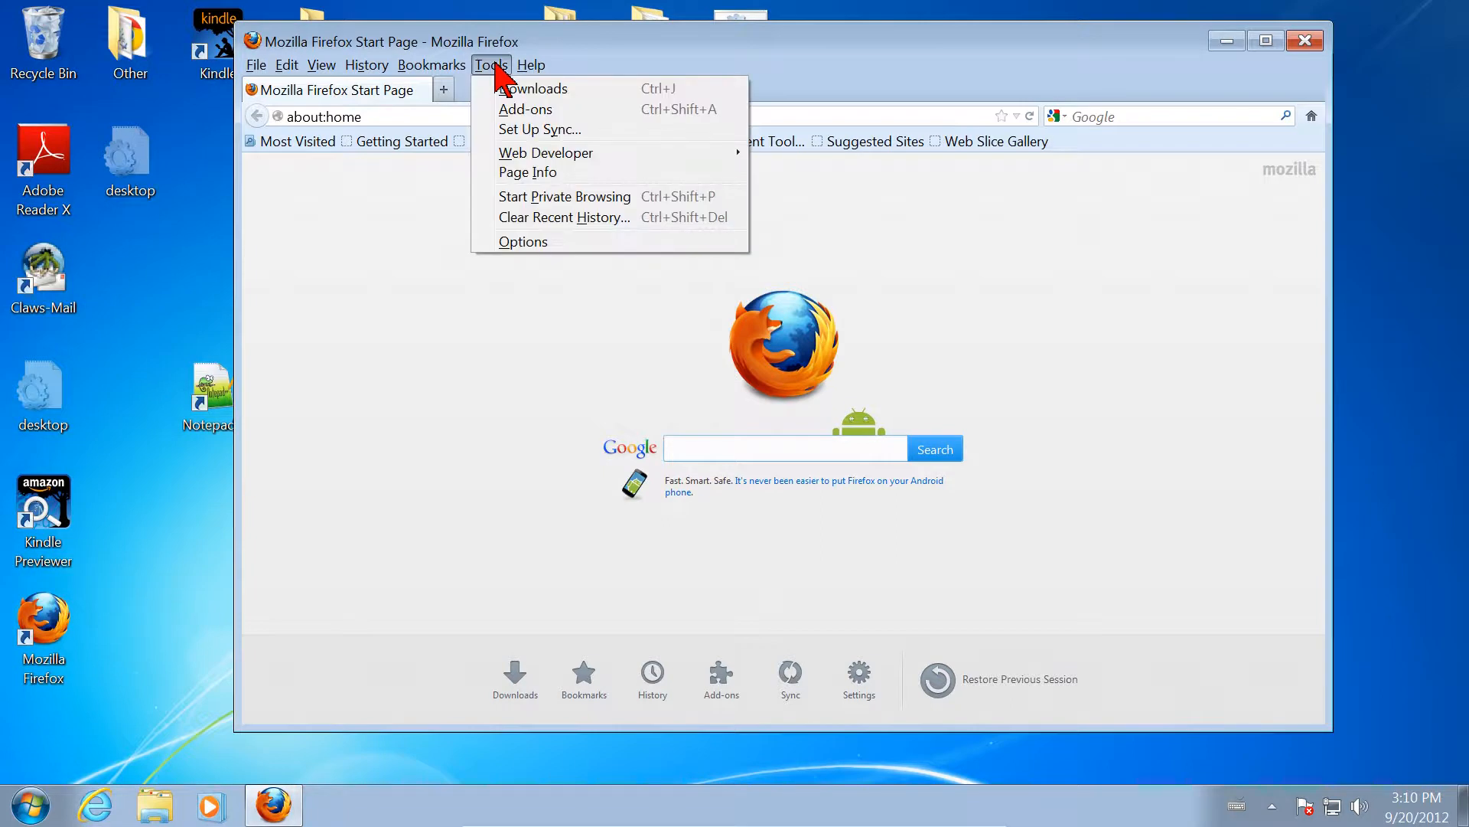
pyautogui.click(536, 241)
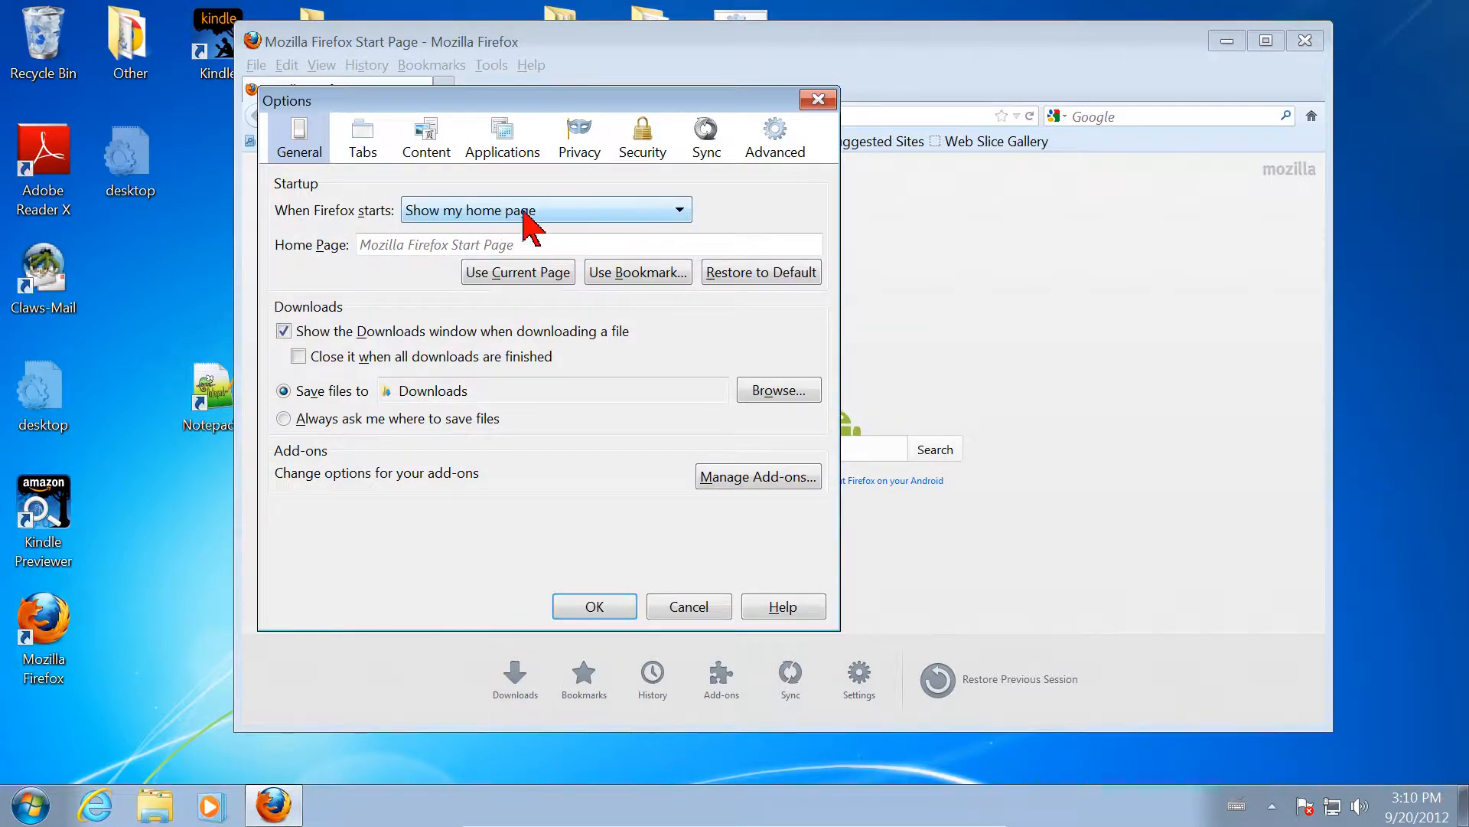
pyautogui.click(680, 211)
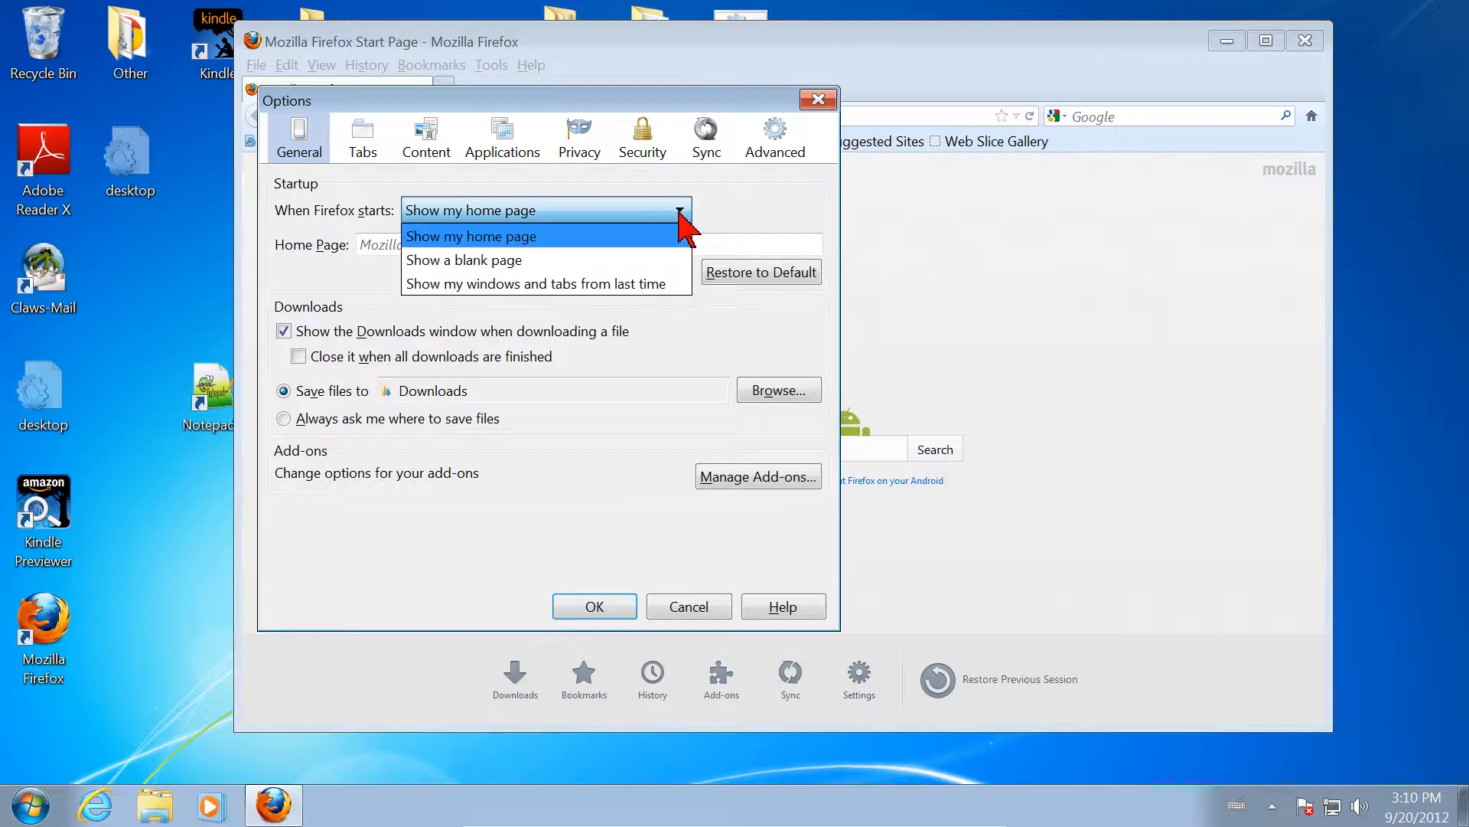
pyautogui.click(575, 259)
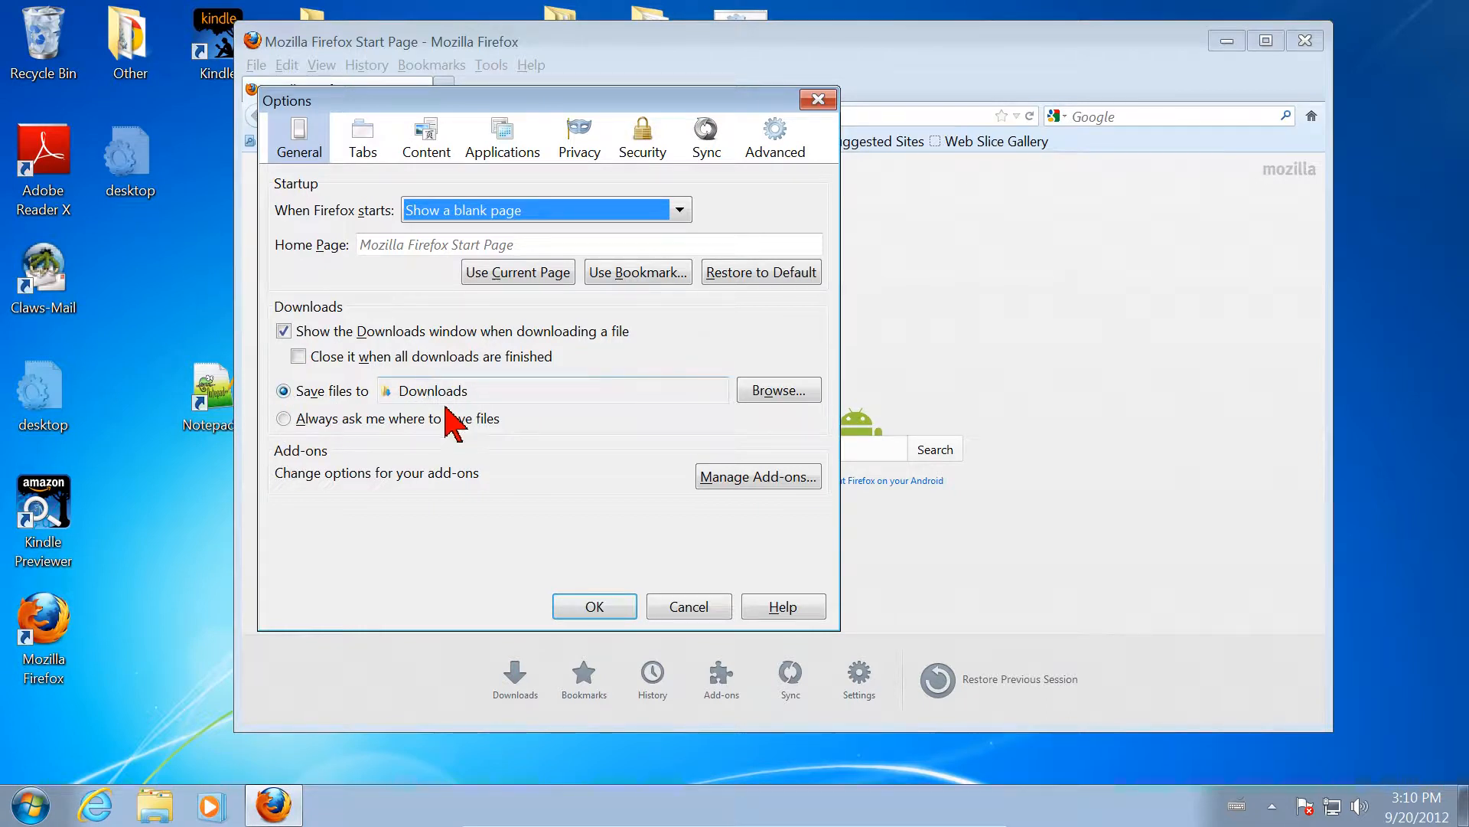
pyautogui.click(283, 419)
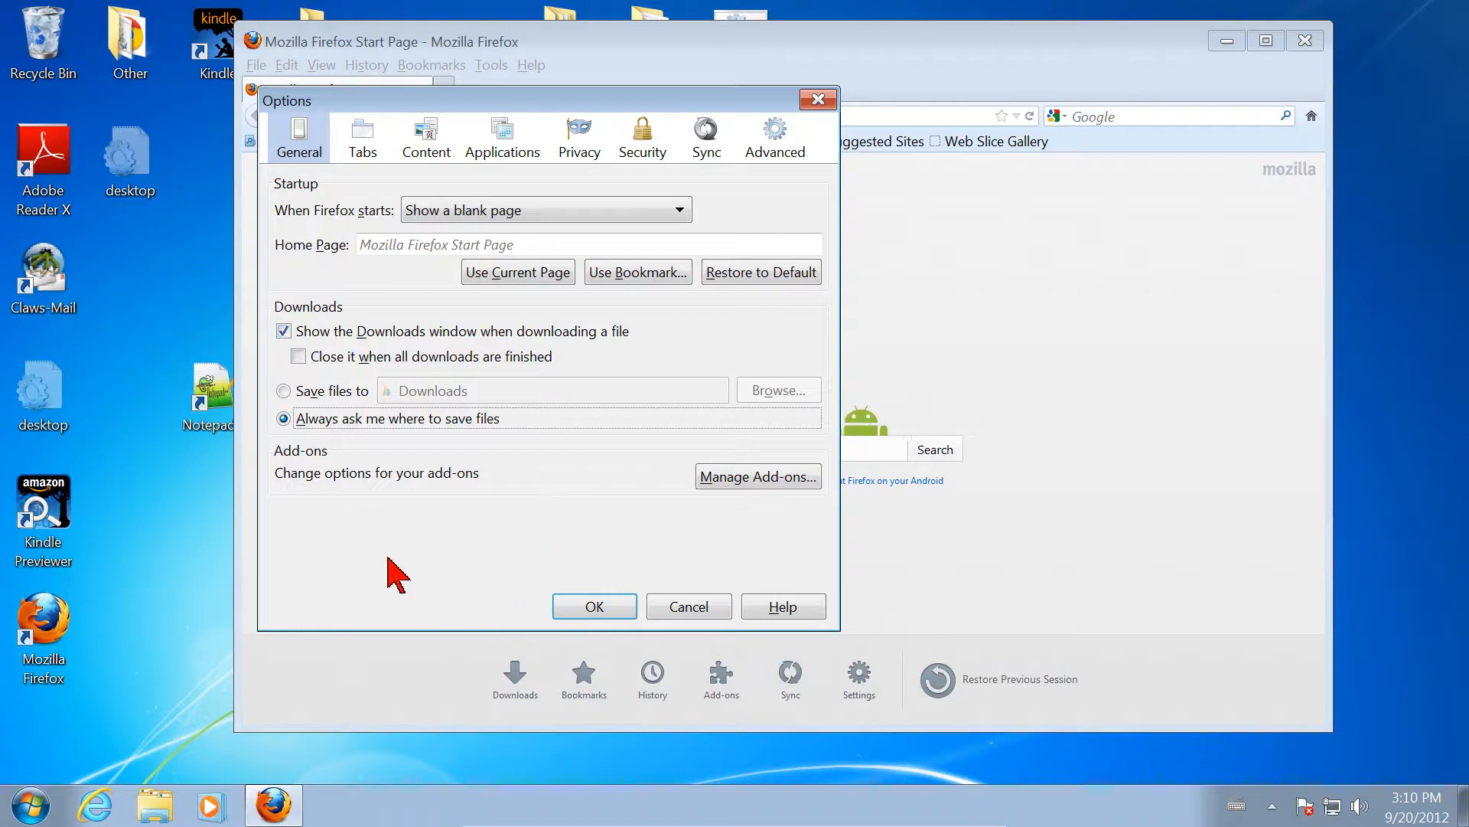
pyautogui.click(600, 604)
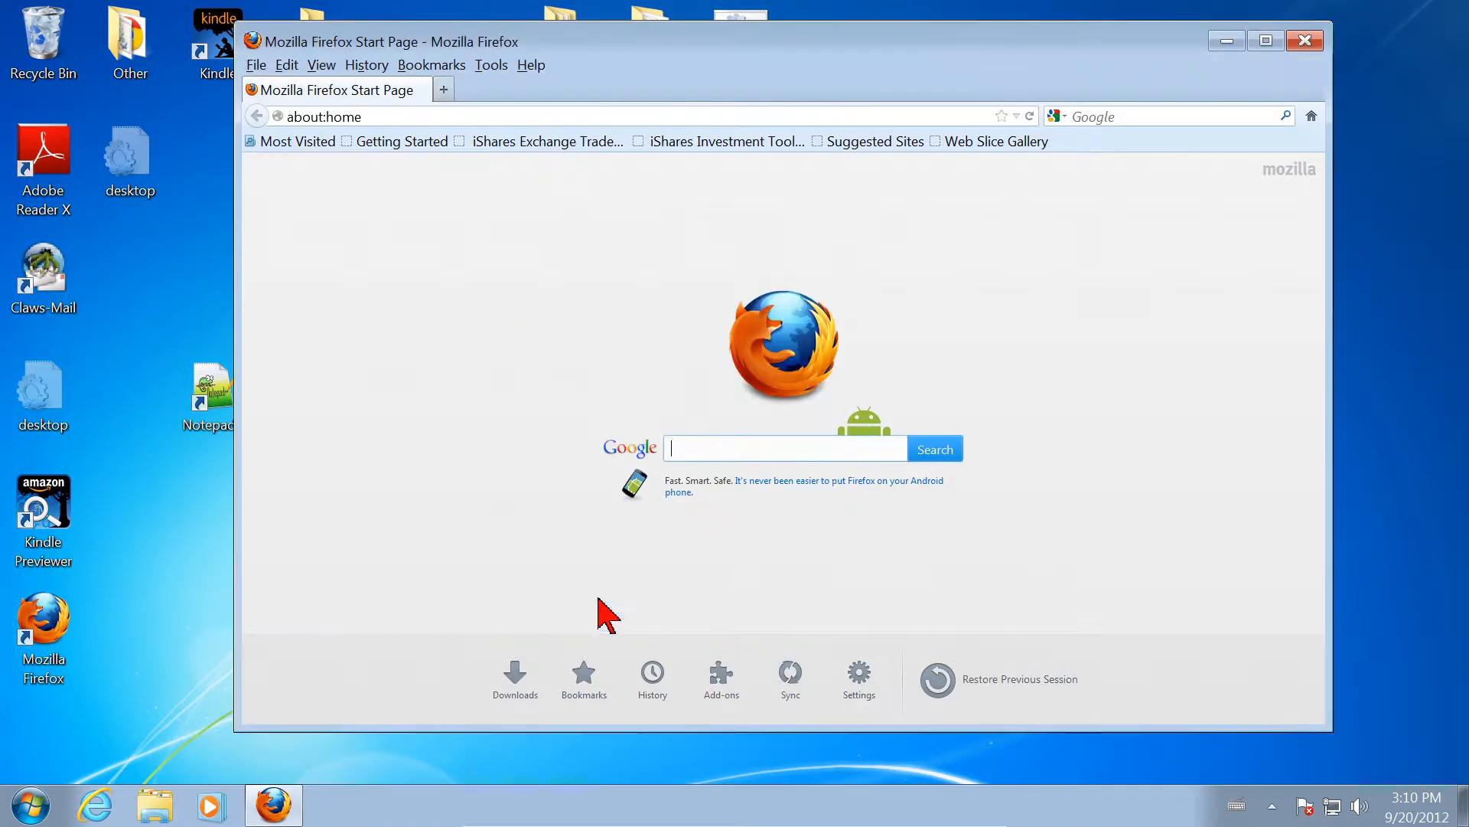
# - Go to python.org and enlarge the browser window to show more of the page
pyautogui.click(391, 117)
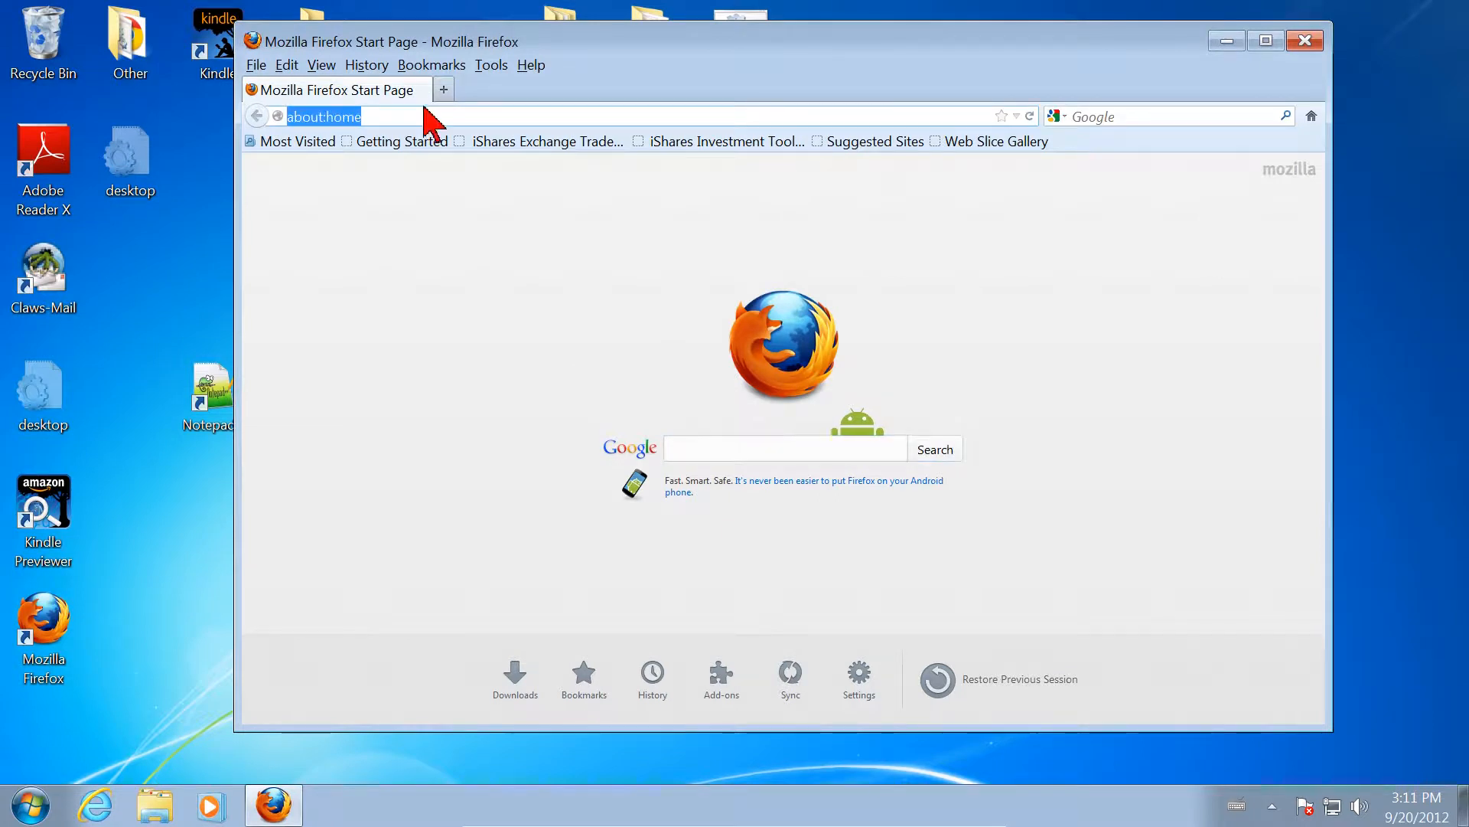
pyautogui.write('python.o')
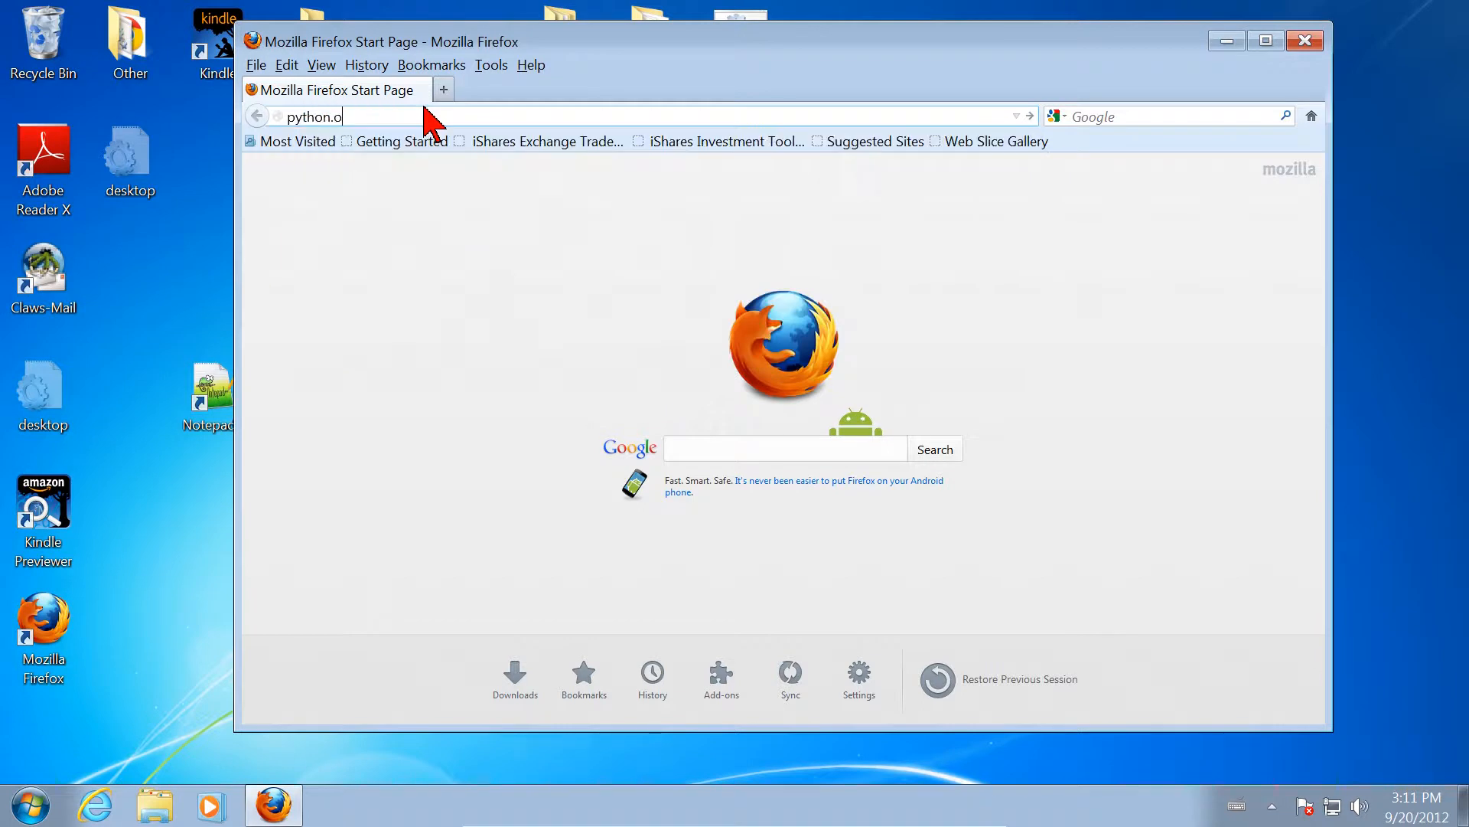
pyautogui.write('rg')
pyautogui.press('Return')
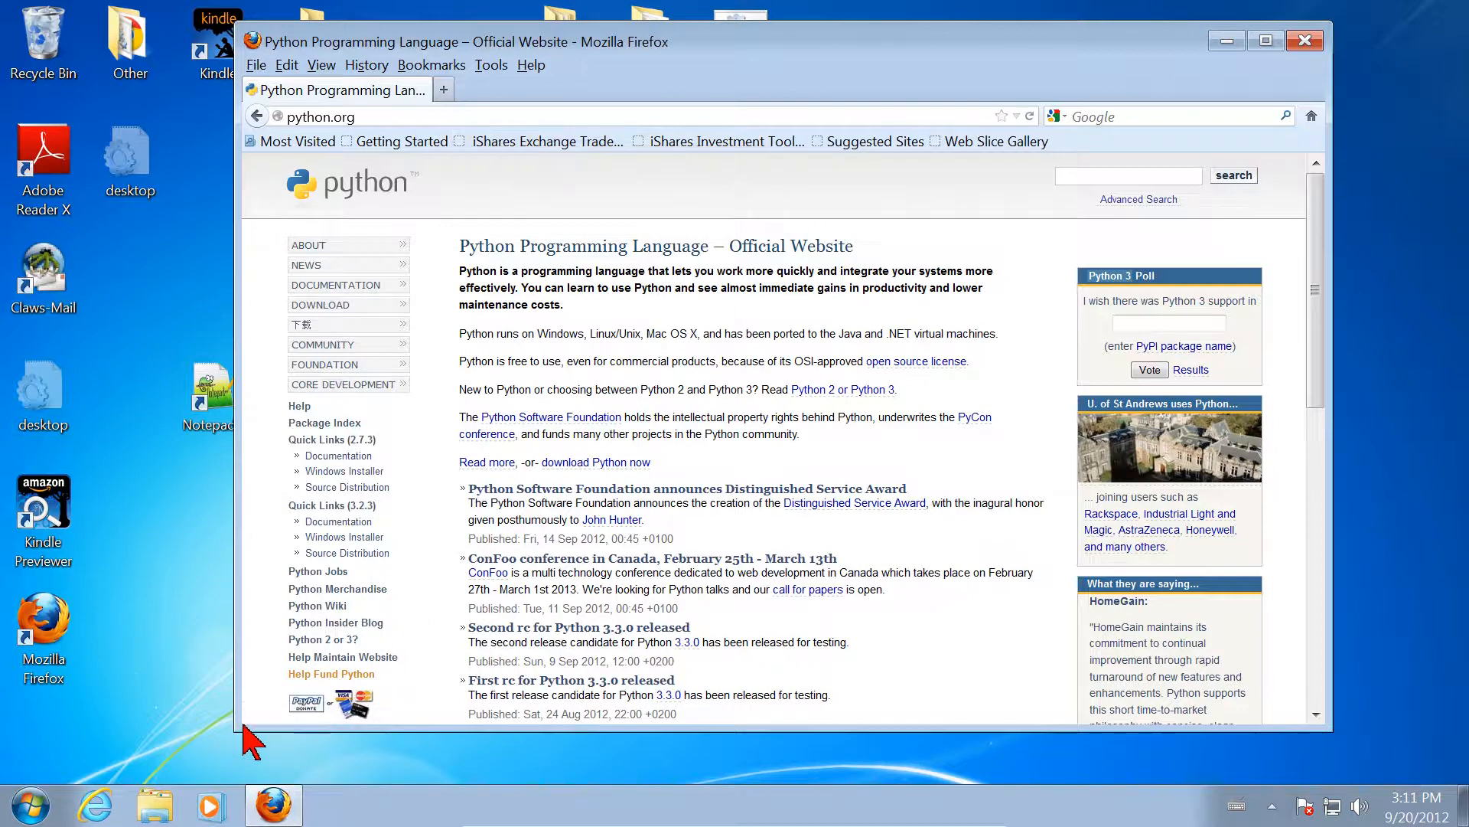
pyautogui.moveTo(237, 730); pyautogui.dragTo(91, 767)
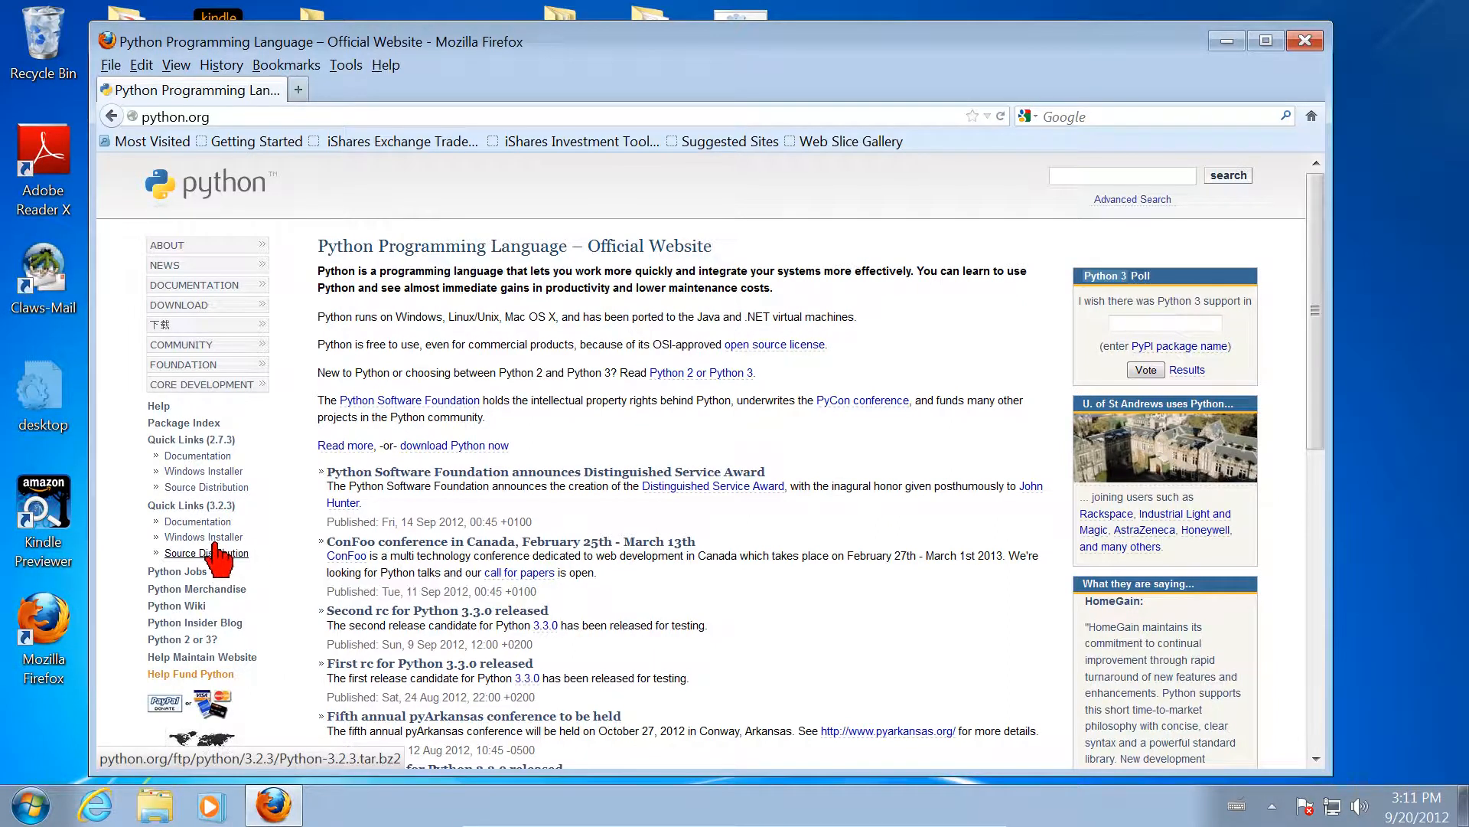
# - Download the Python 3.2.3 Windows installer to the Downloads folder, replacing the existing file, and move the downloads window off the Firefox menus
pyautogui.click(185, 536)
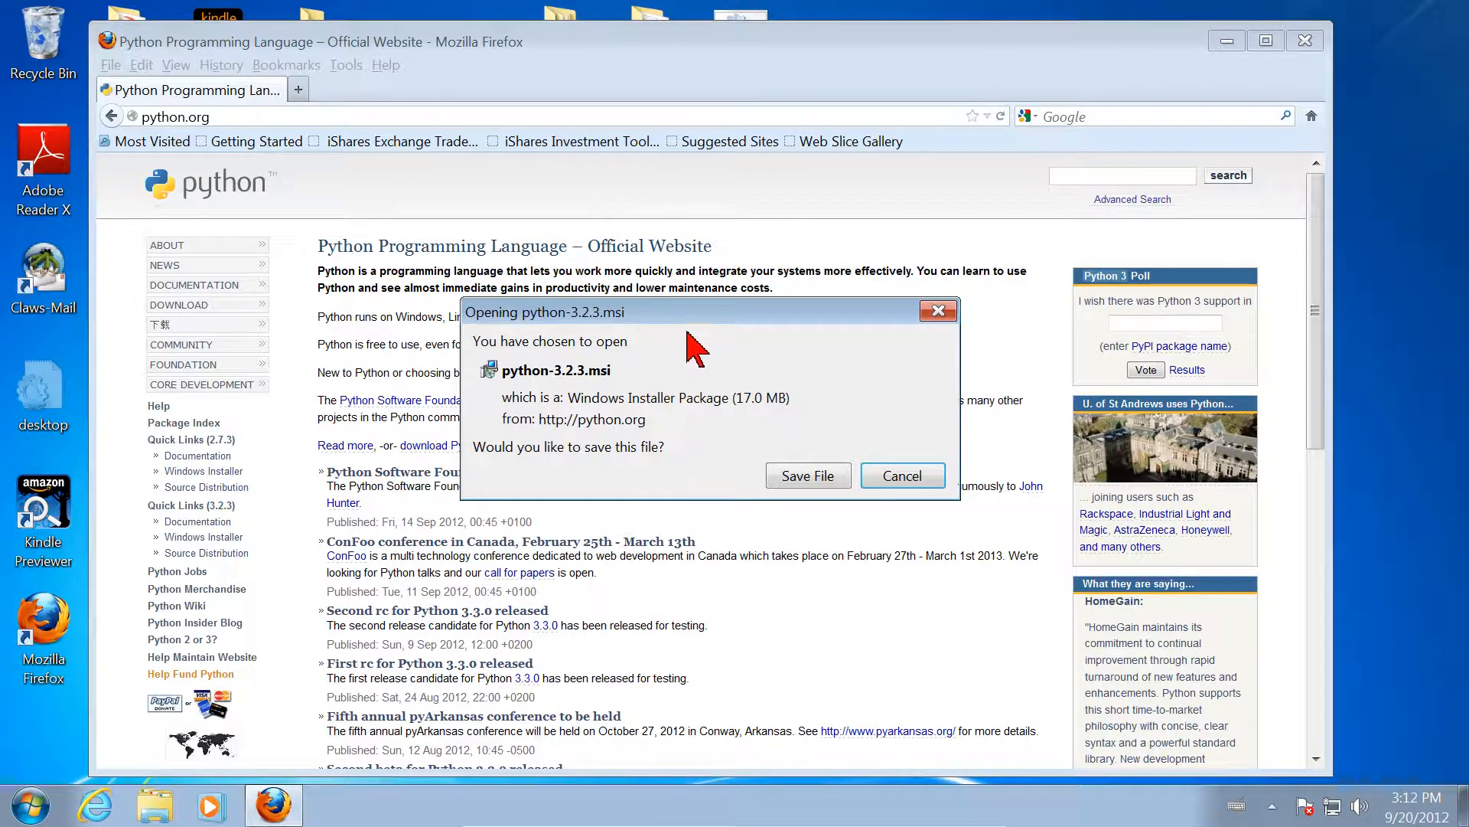
pyautogui.click(813, 474)
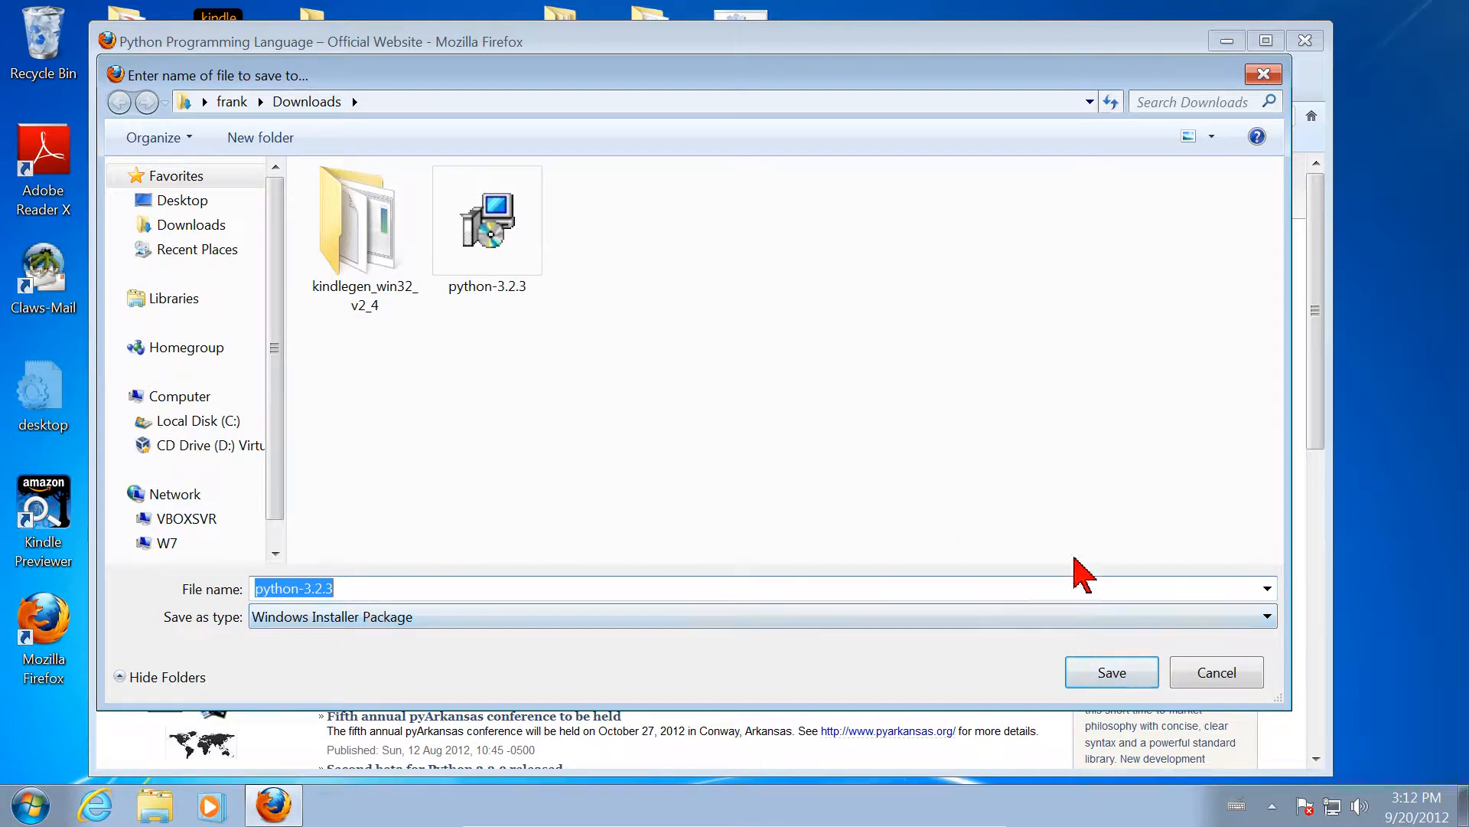
pyautogui.click(1123, 681)
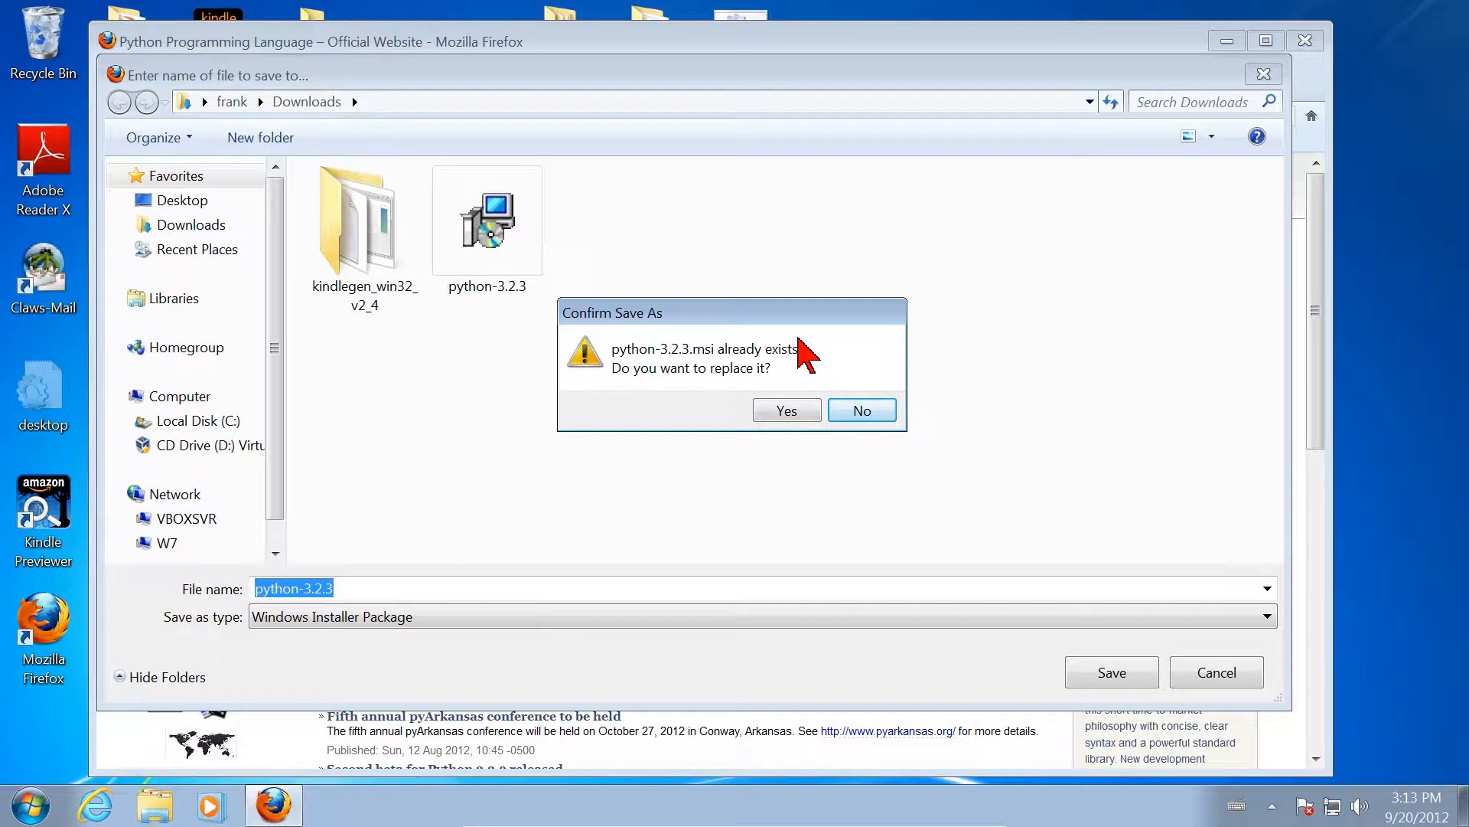
pyautogui.click(794, 399)
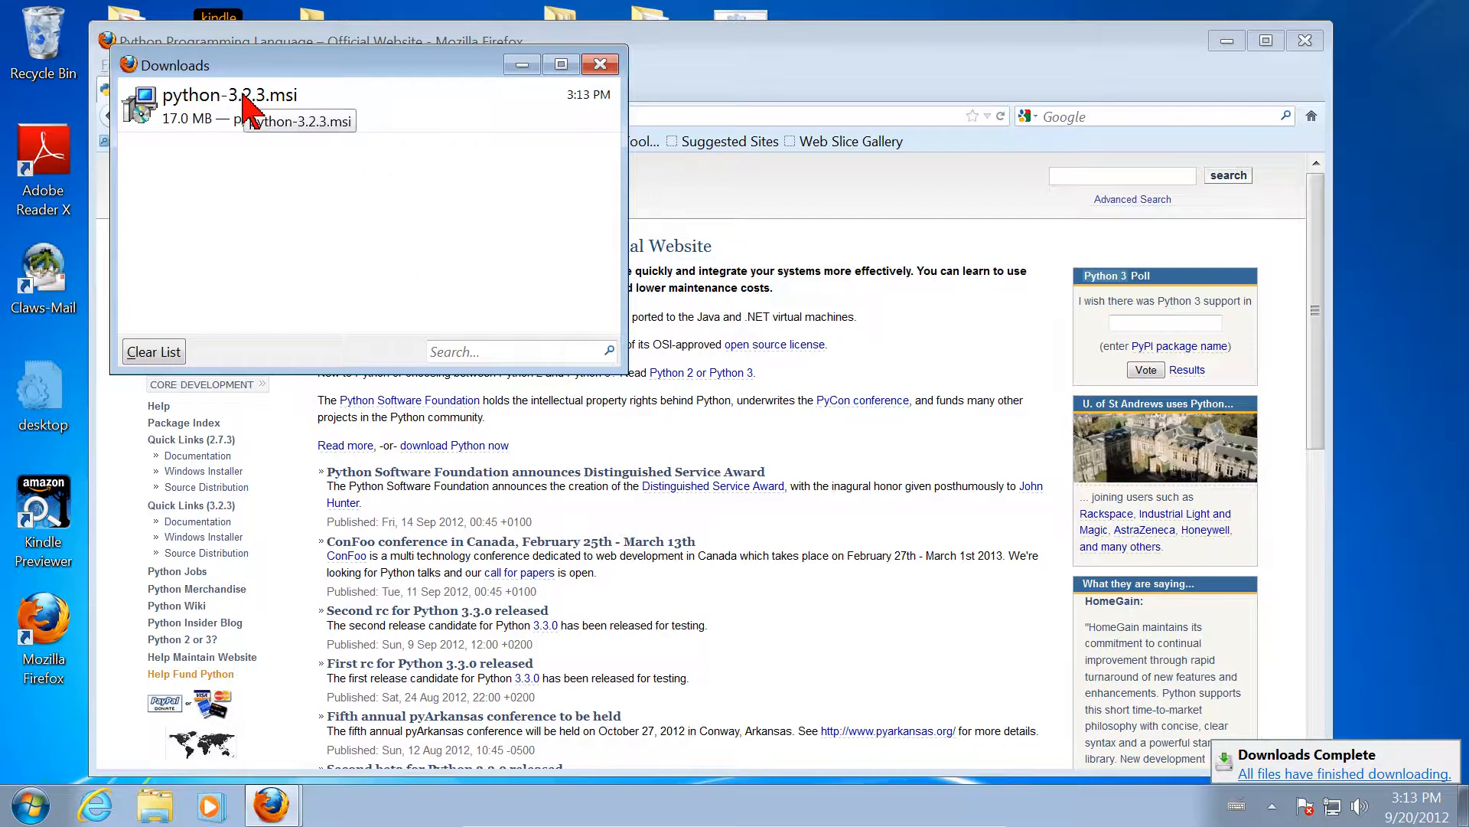
pyautogui.moveTo(263, 60); pyautogui.dragTo(310, 172)
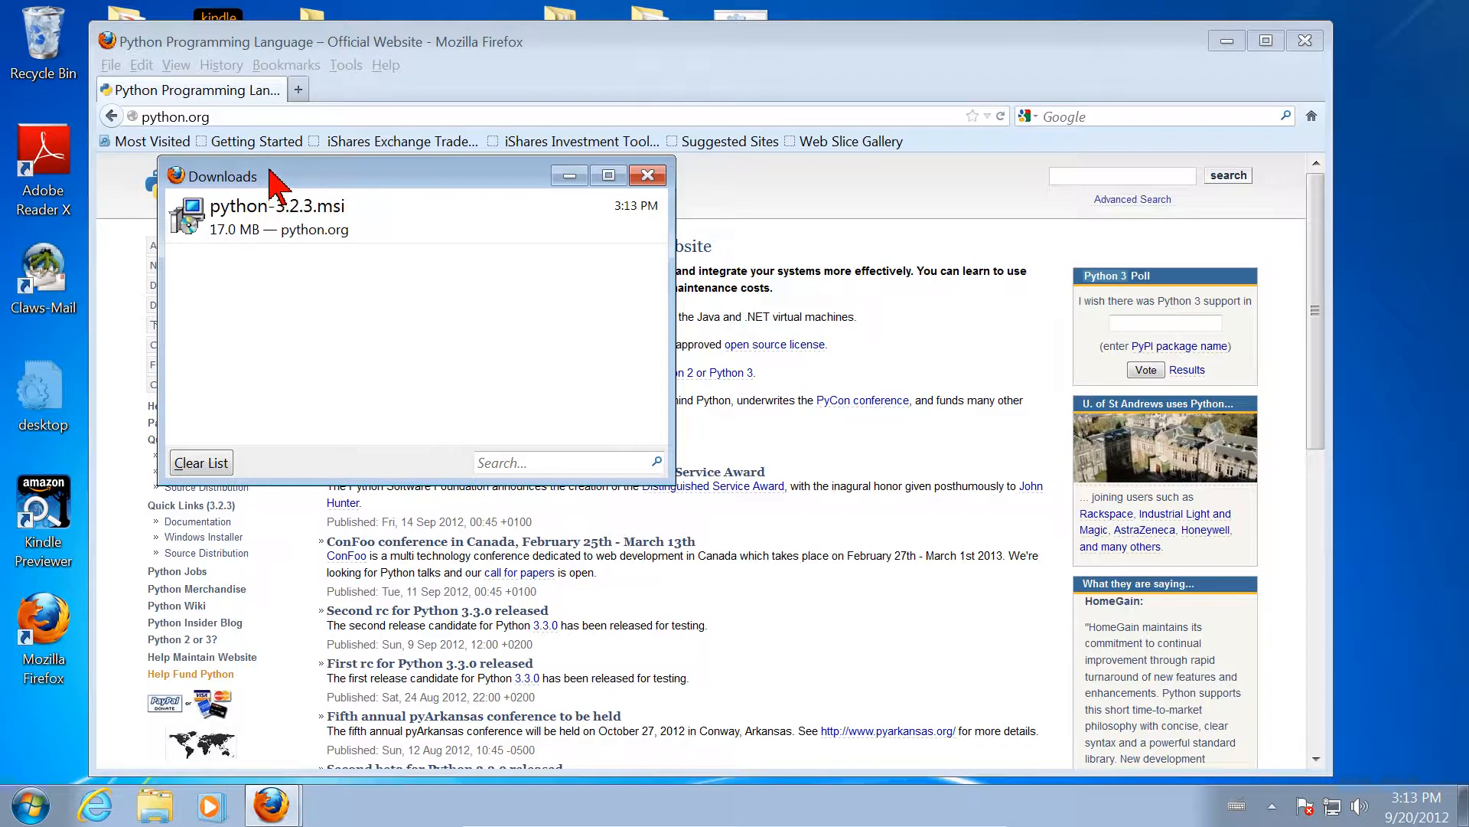
pyautogui.moveTo(286, 169); pyautogui.dragTo(251, 136)
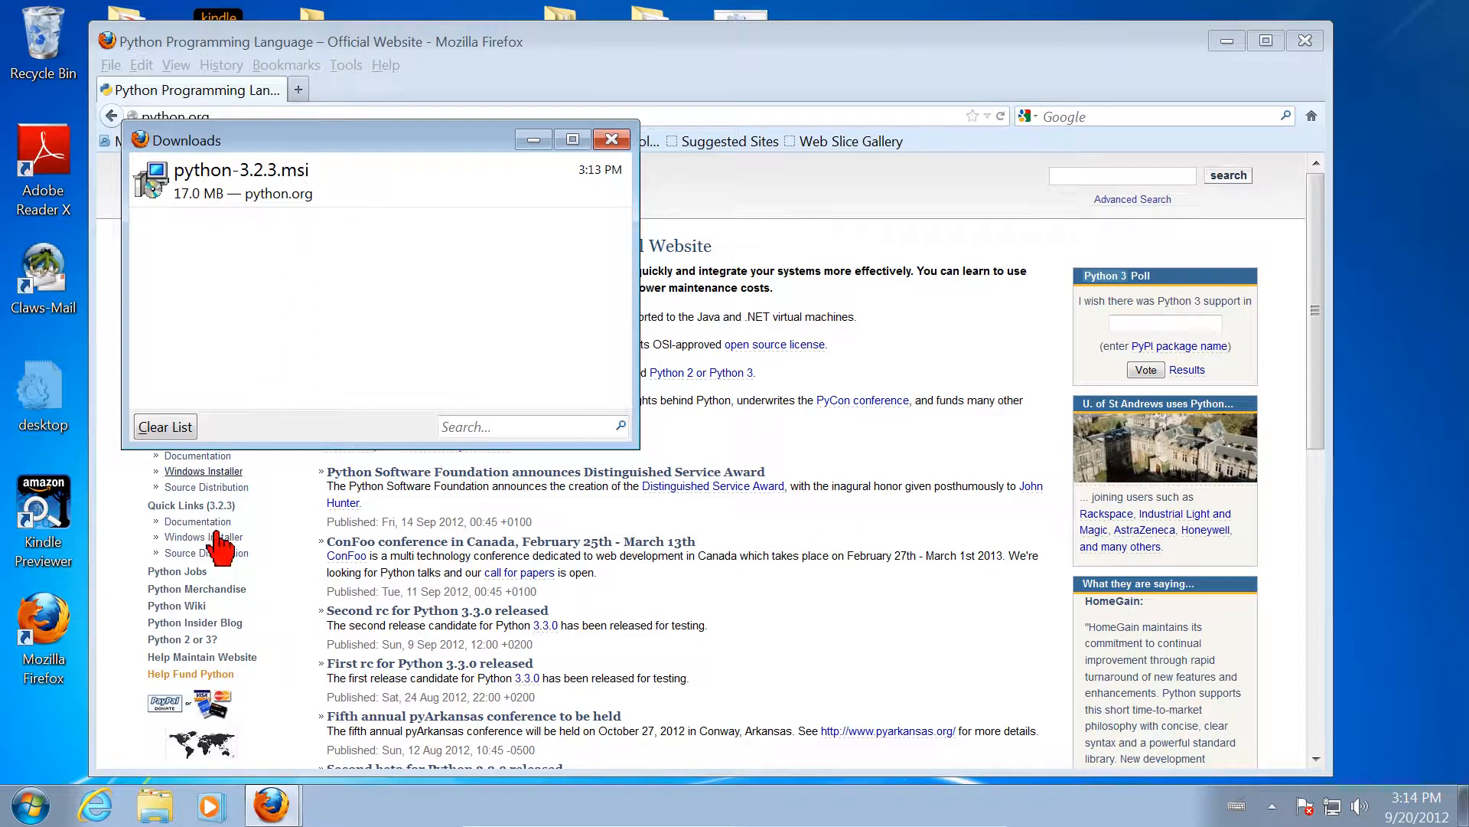
# - Open Windows Explorer beside the downloads window and search the whole computer for "python"
pyautogui.rightClick(32, 805)
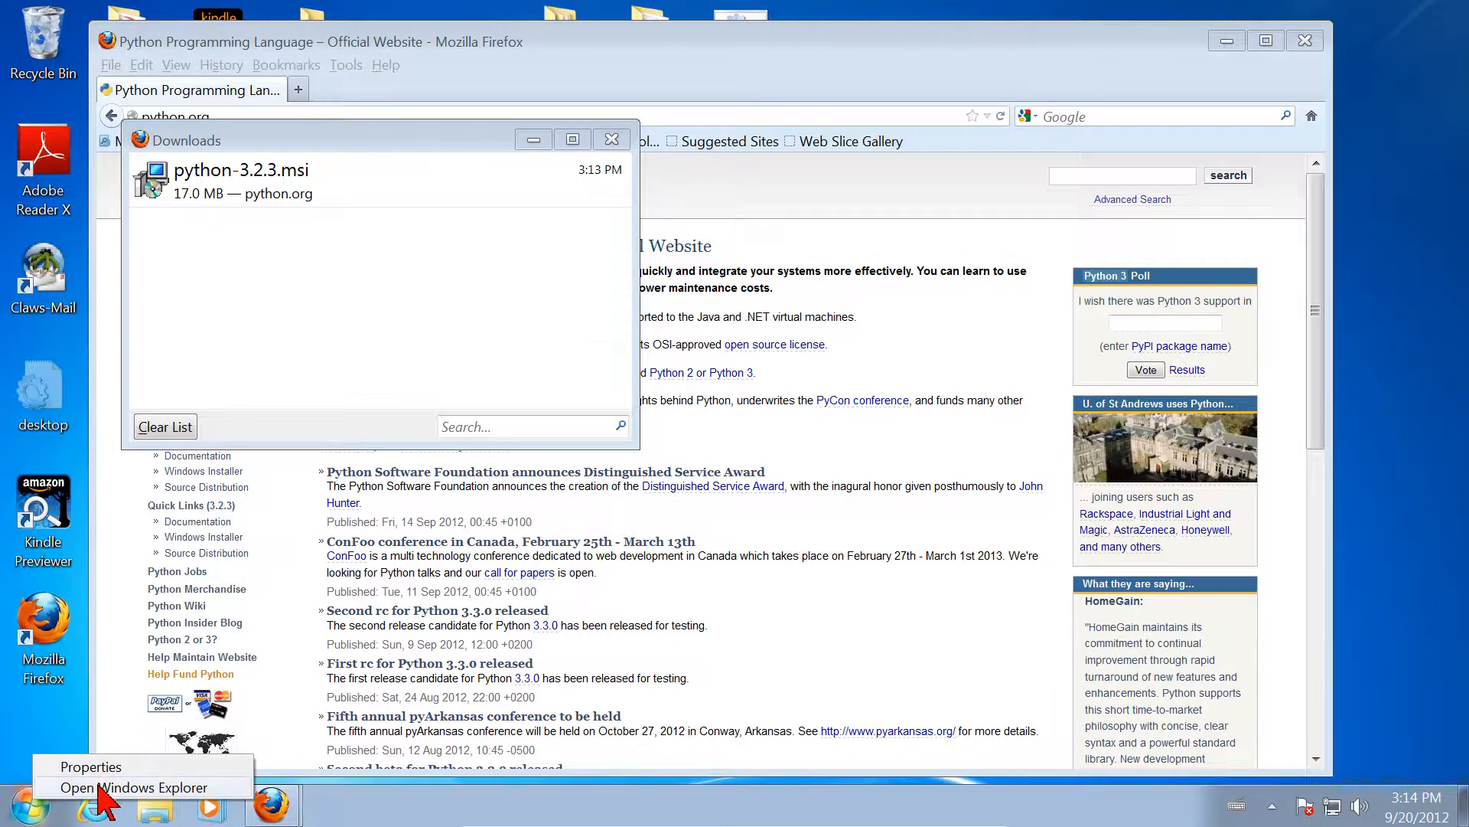
pyautogui.click(101, 788)
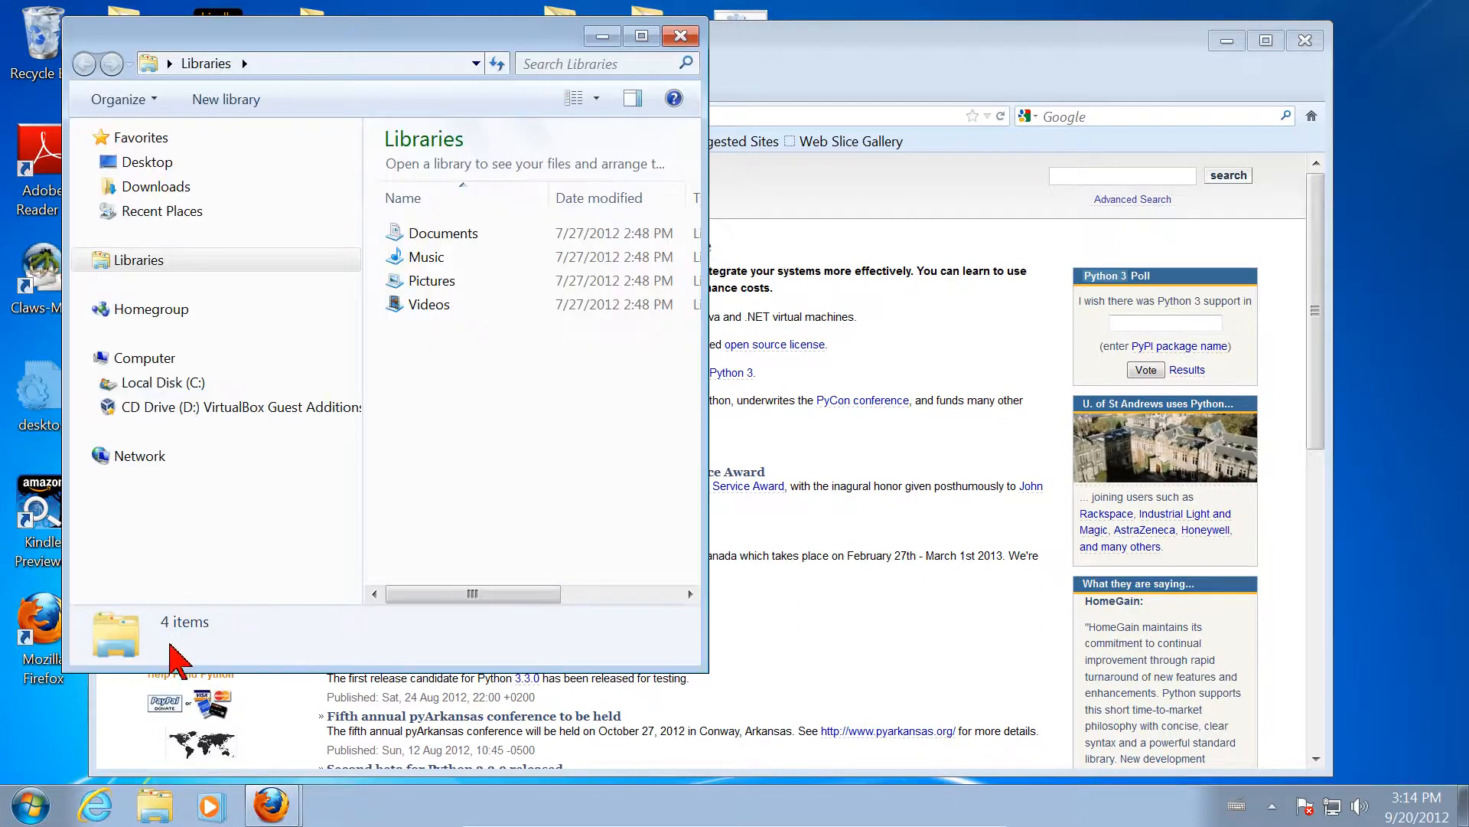
pyautogui.moveTo(331, 34); pyautogui.dragTo(761, 23)
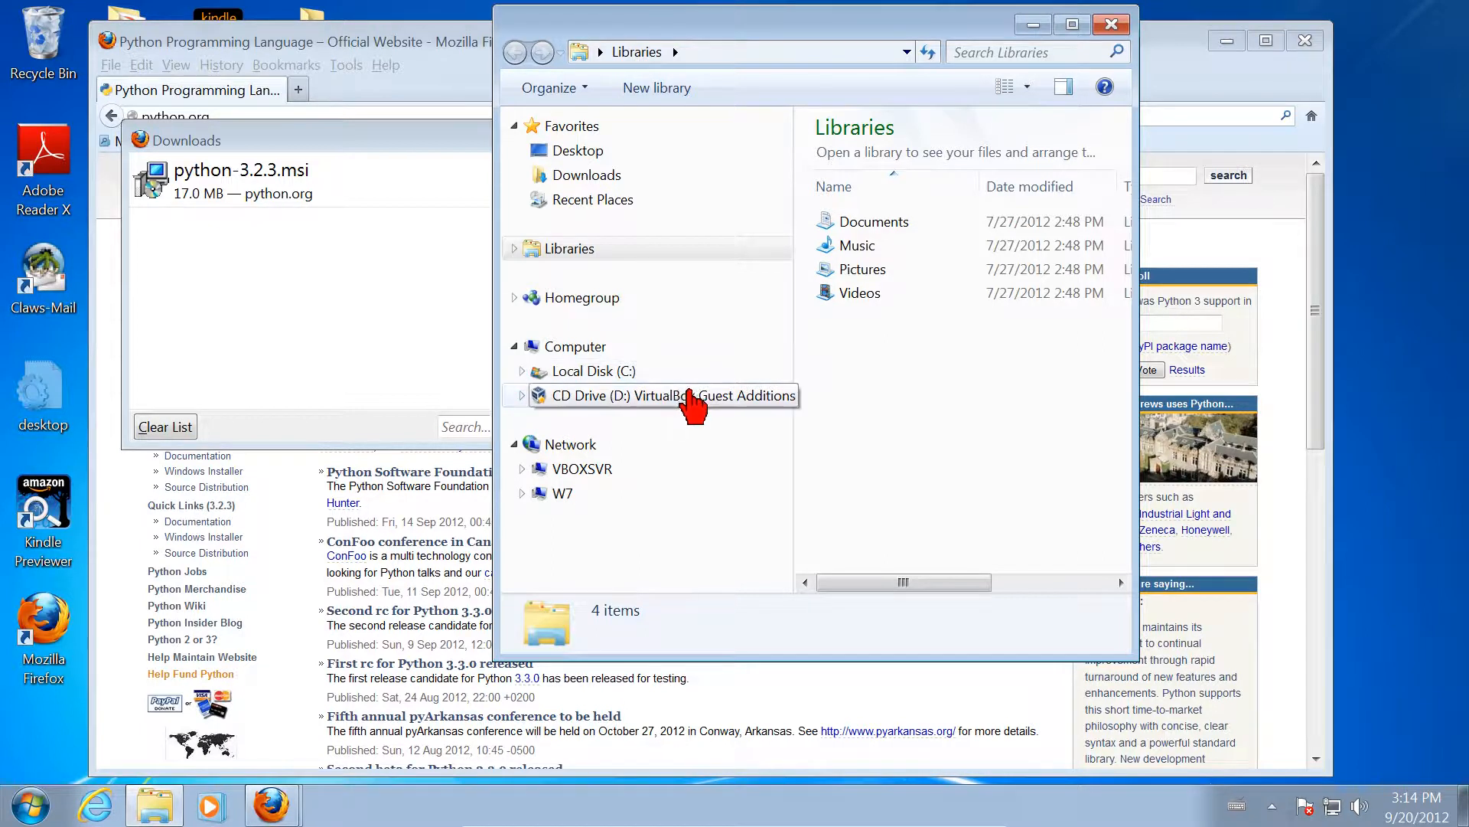
pyautogui.click(995, 54)
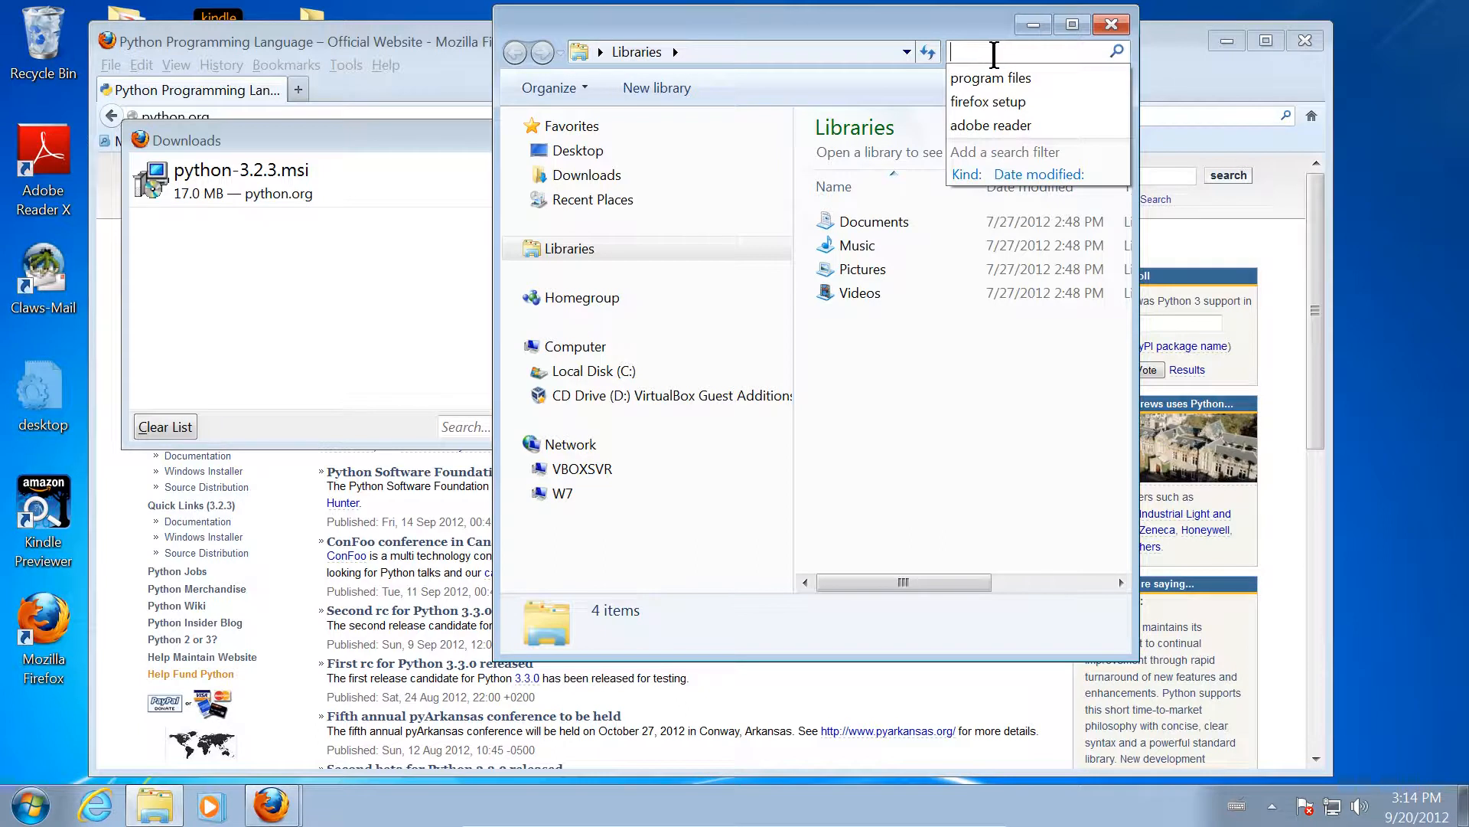
pyautogui.click(601, 52)
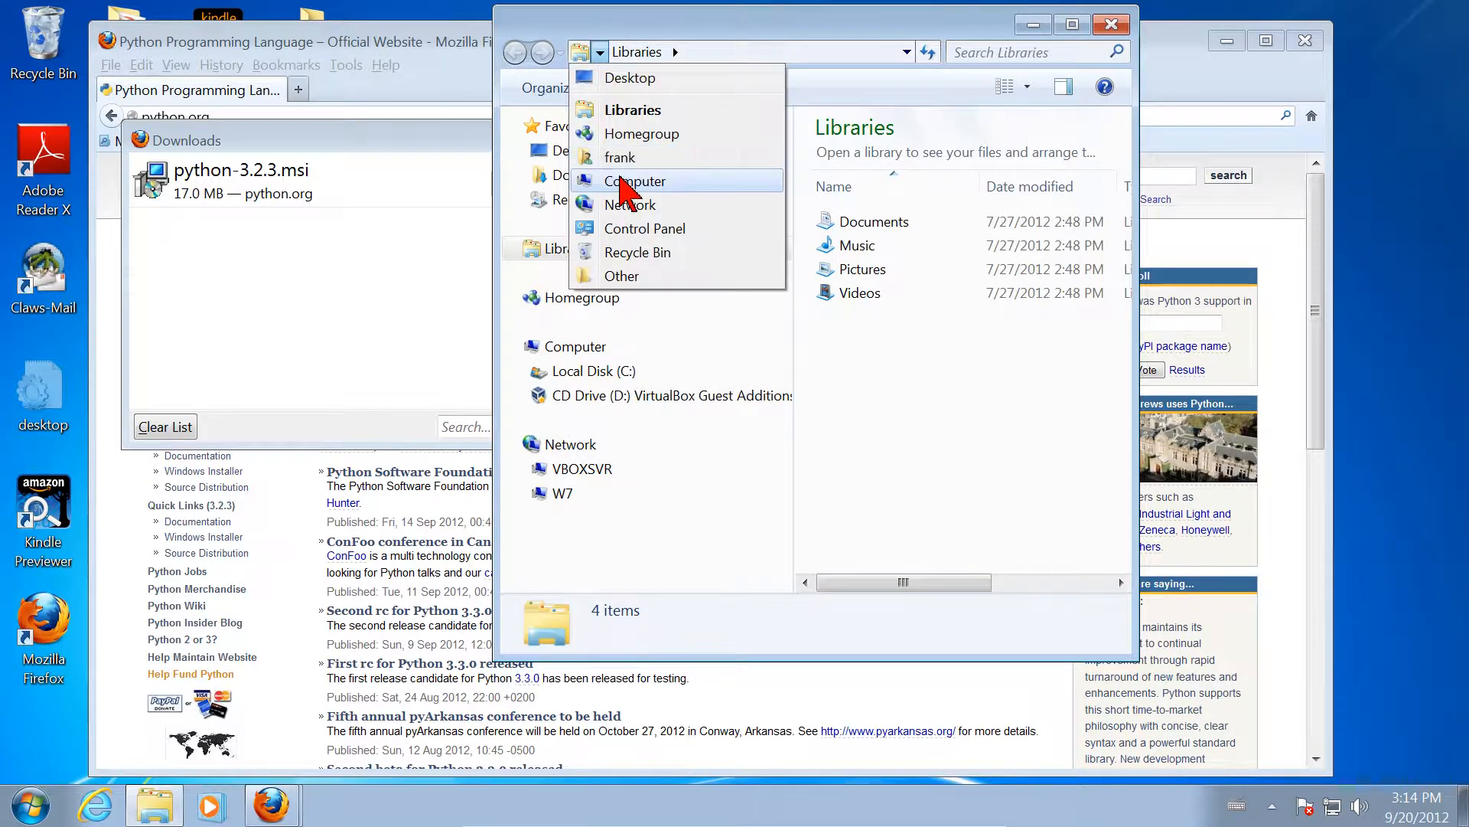
pyautogui.click(626, 182)
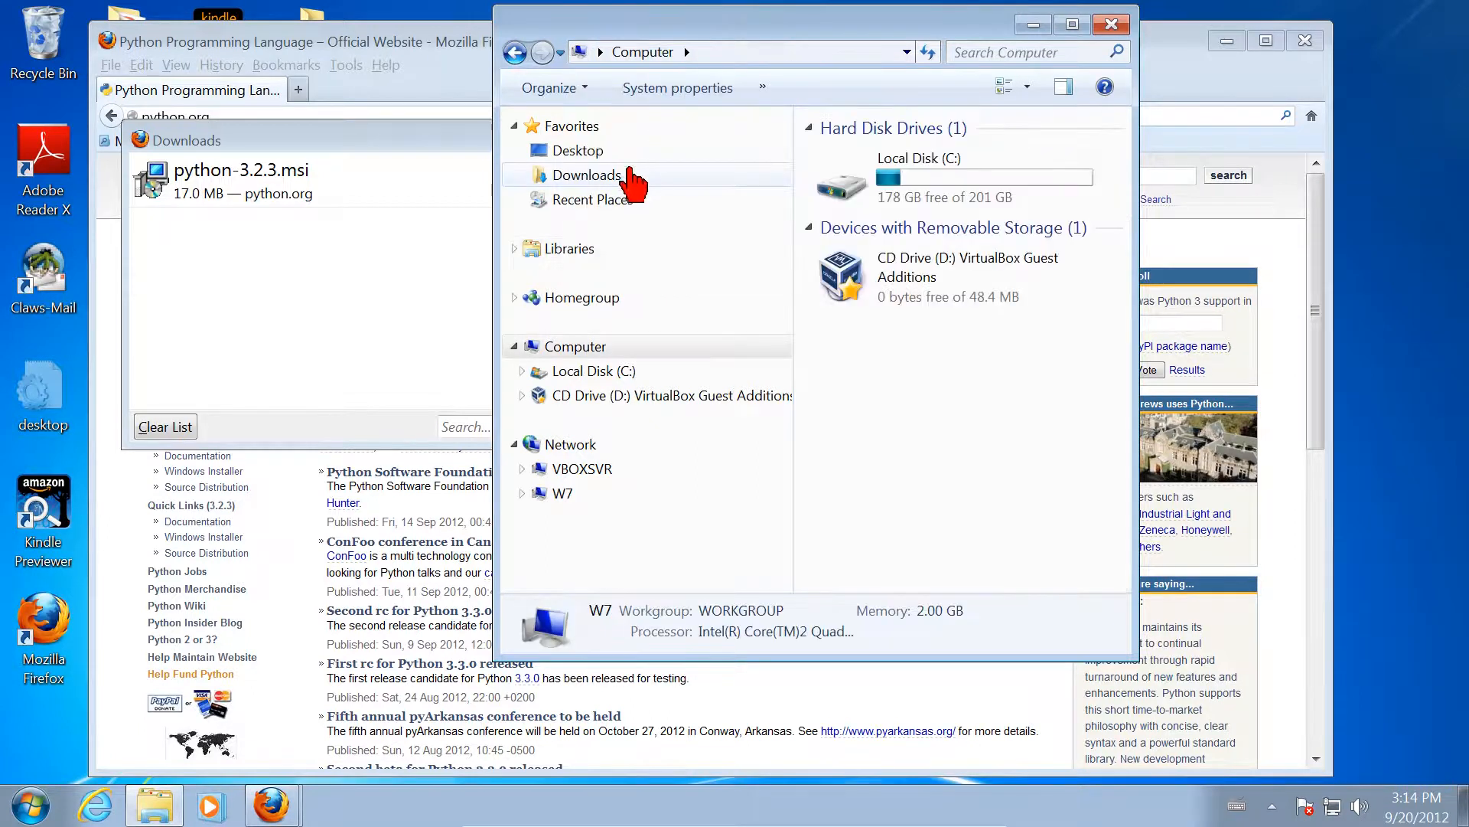
pyautogui.click(970, 43)
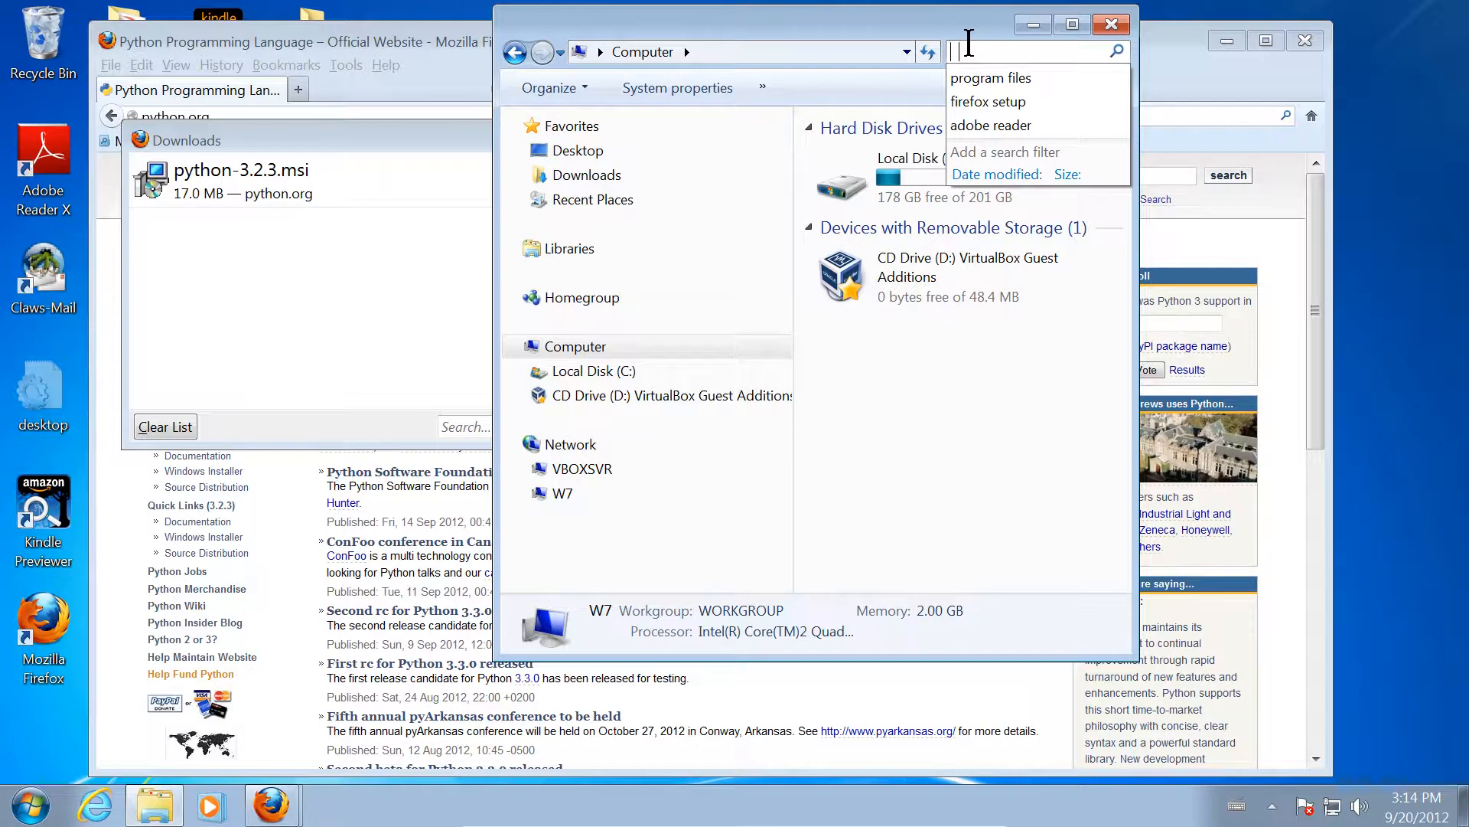
pyautogui.write('python')
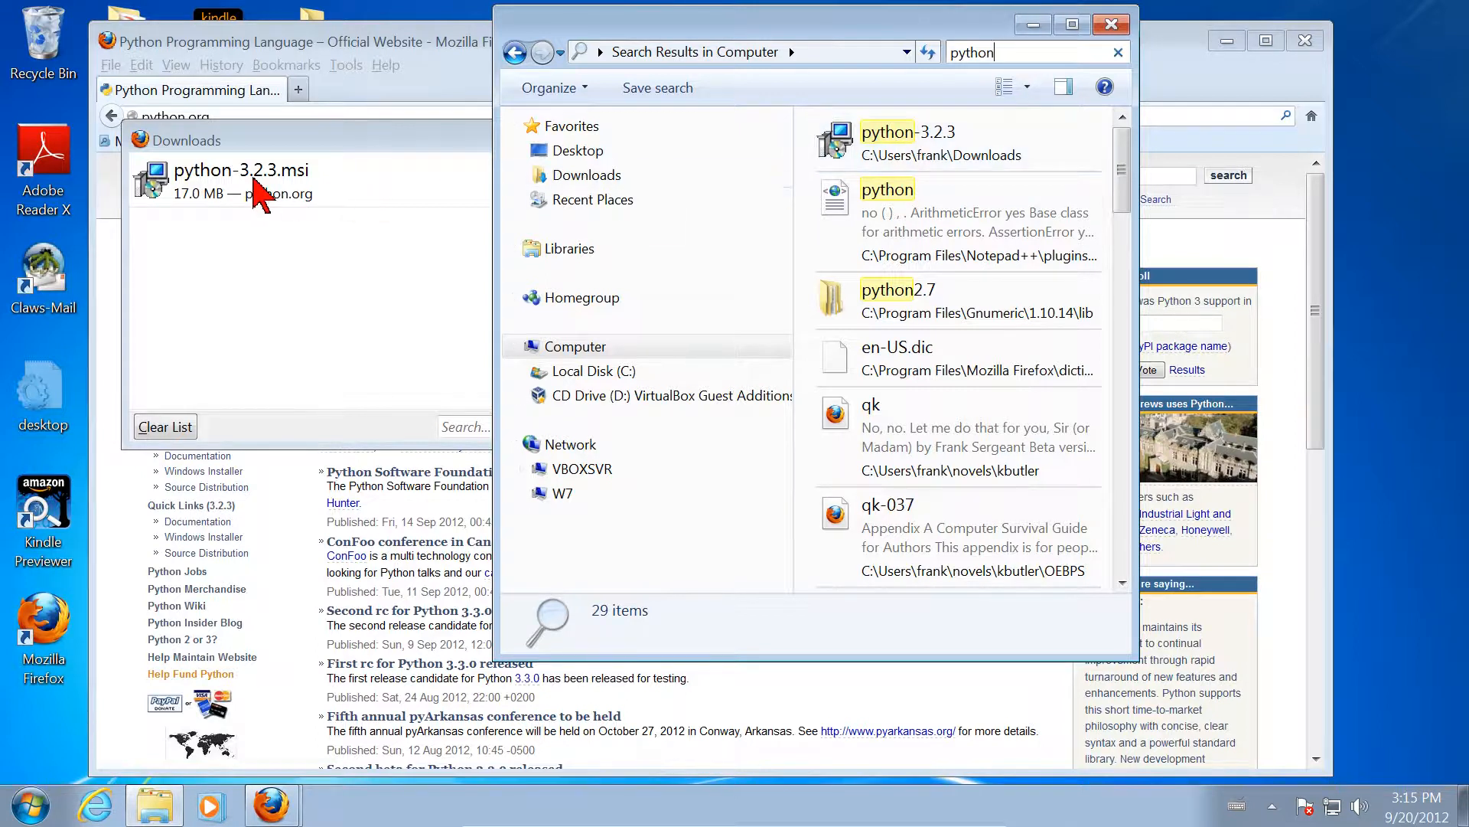
# - Run the python-3.2.3 installer and install Python for all users in C:\Python32\ with the default features, allowing the system changes
pyautogui.doubleClick(918, 133)
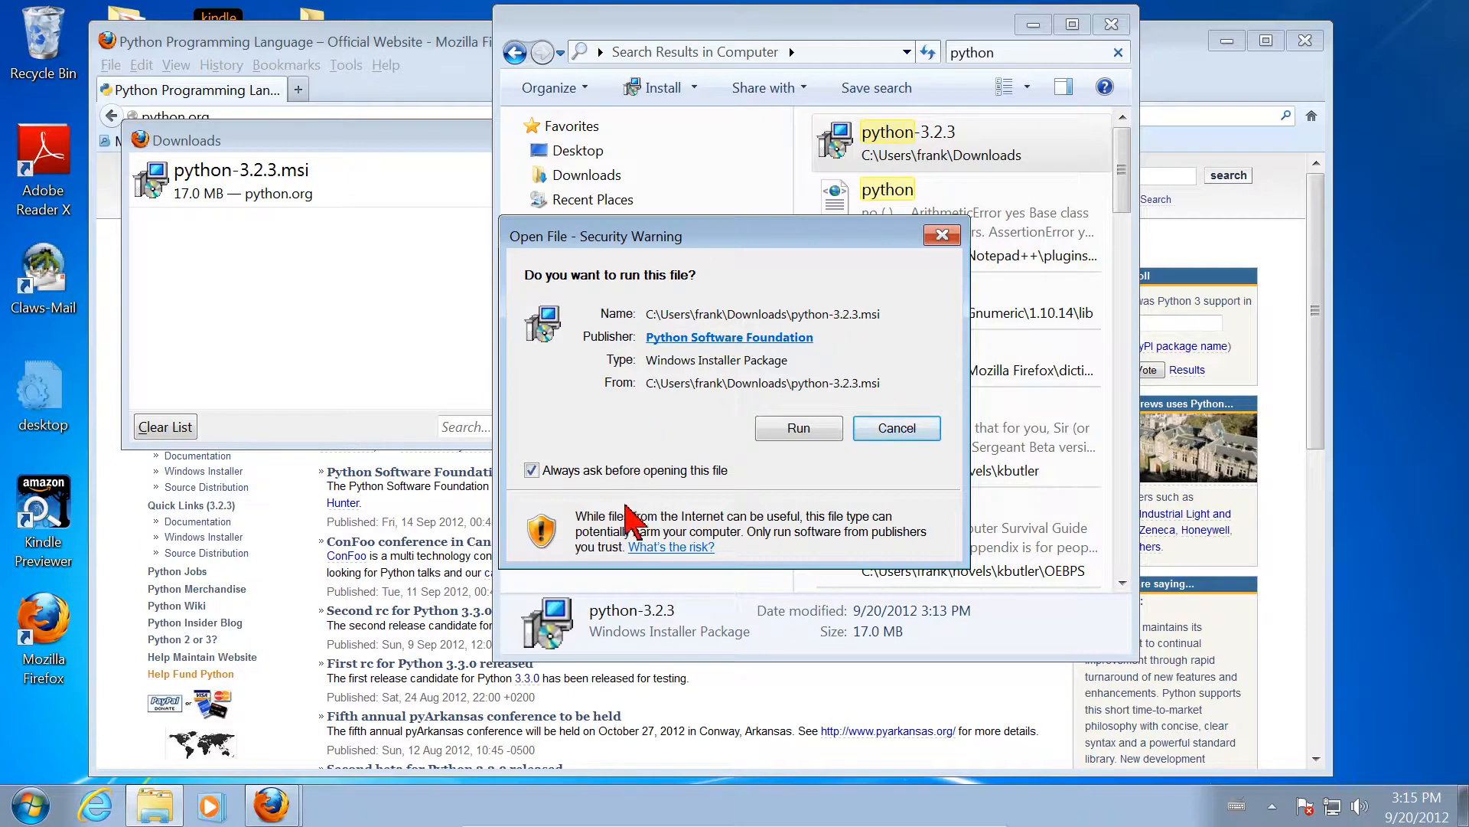
pyautogui.click(798, 429)
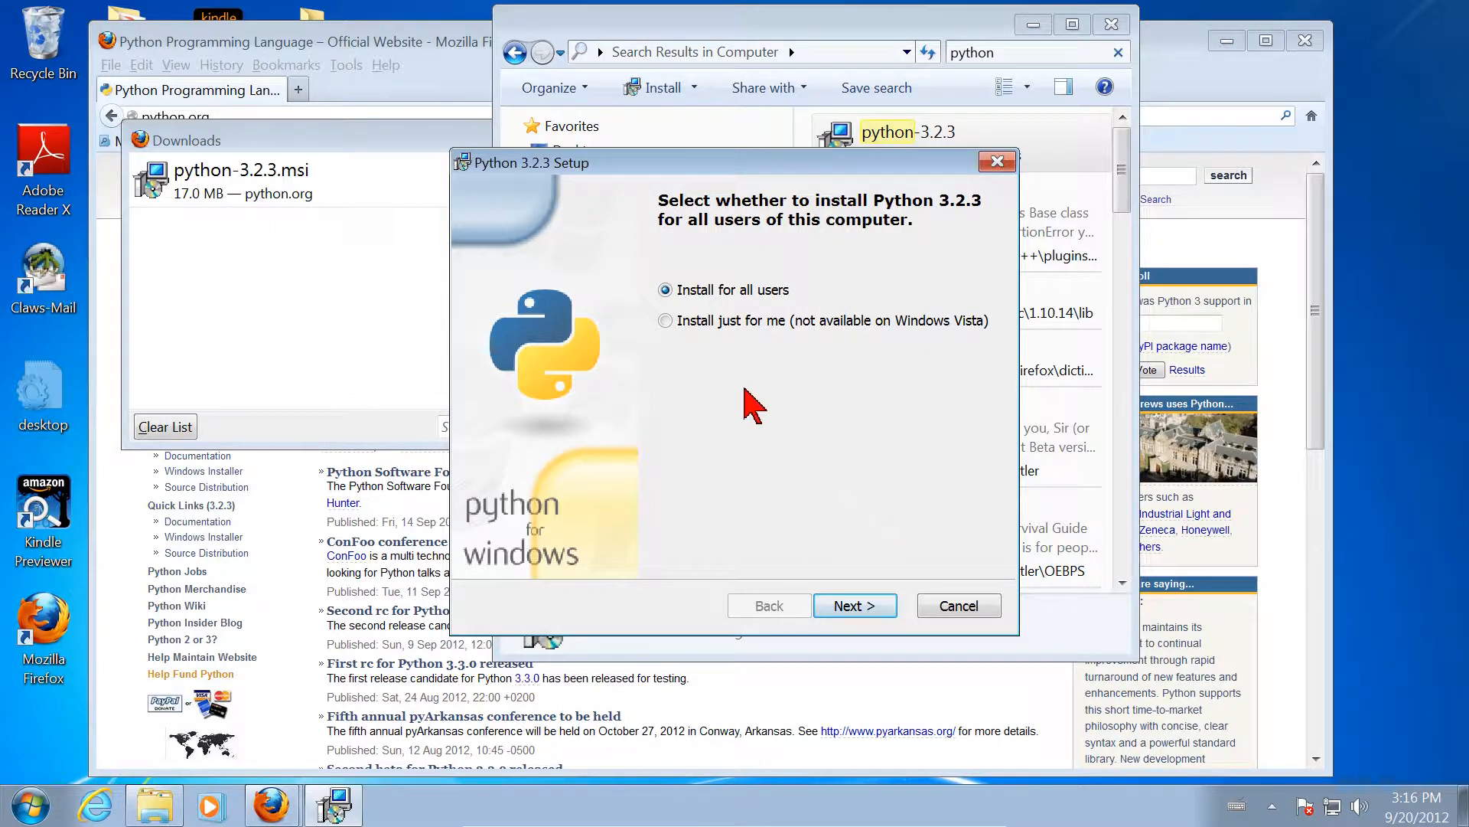
pyautogui.click(857, 604)
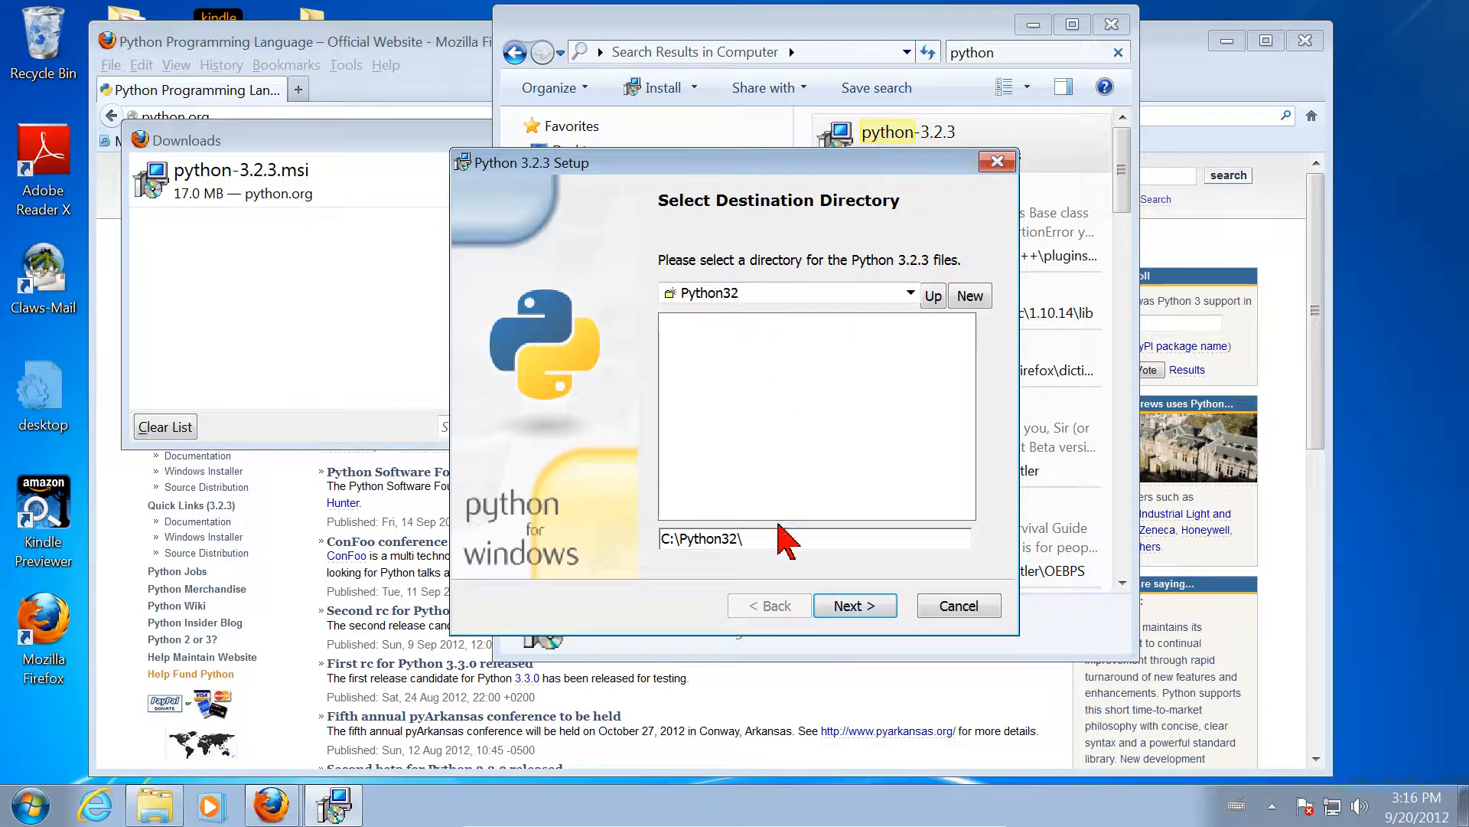
pyautogui.click(859, 609)
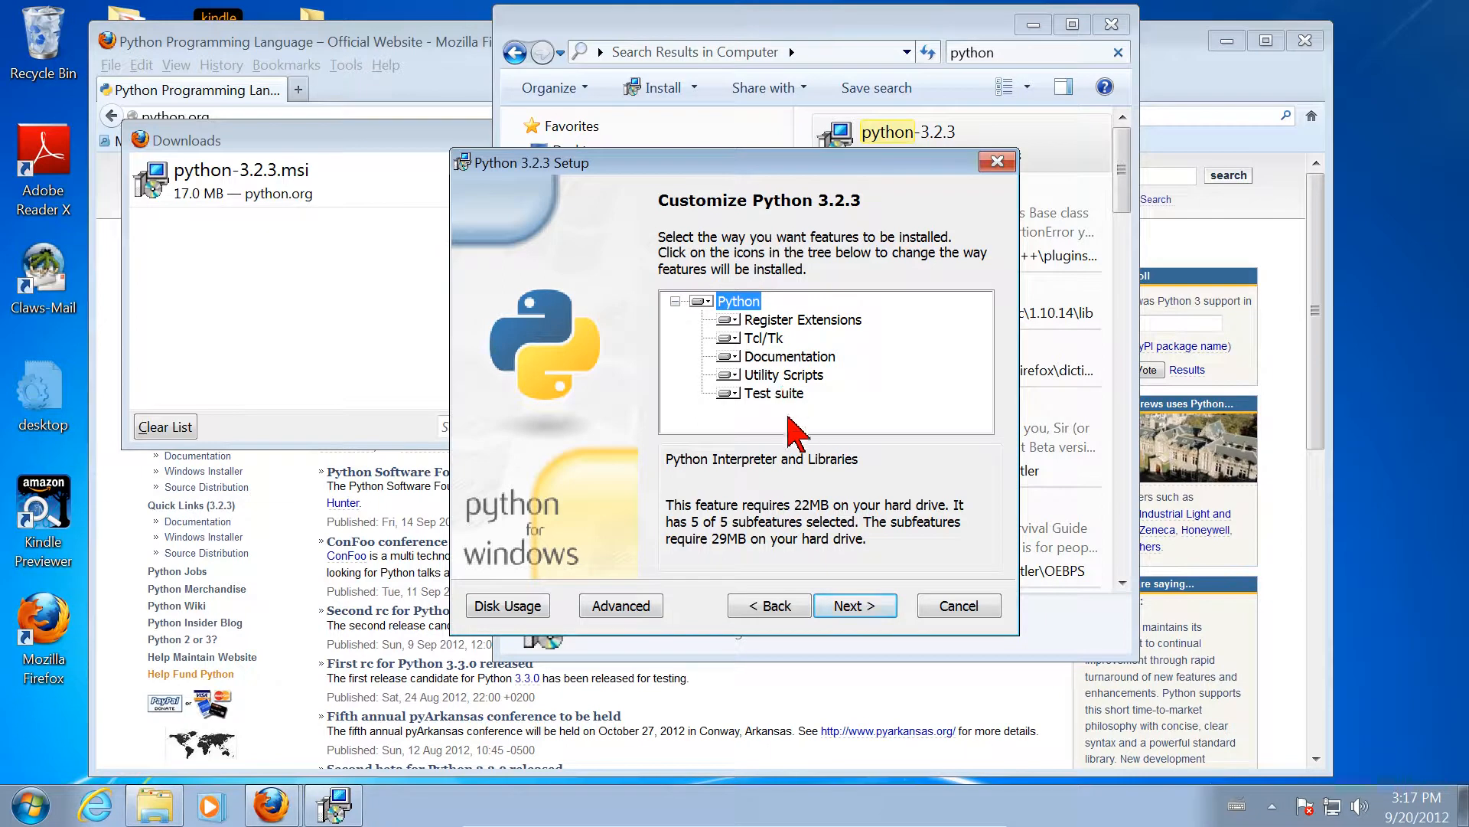
pyautogui.click(852, 601)
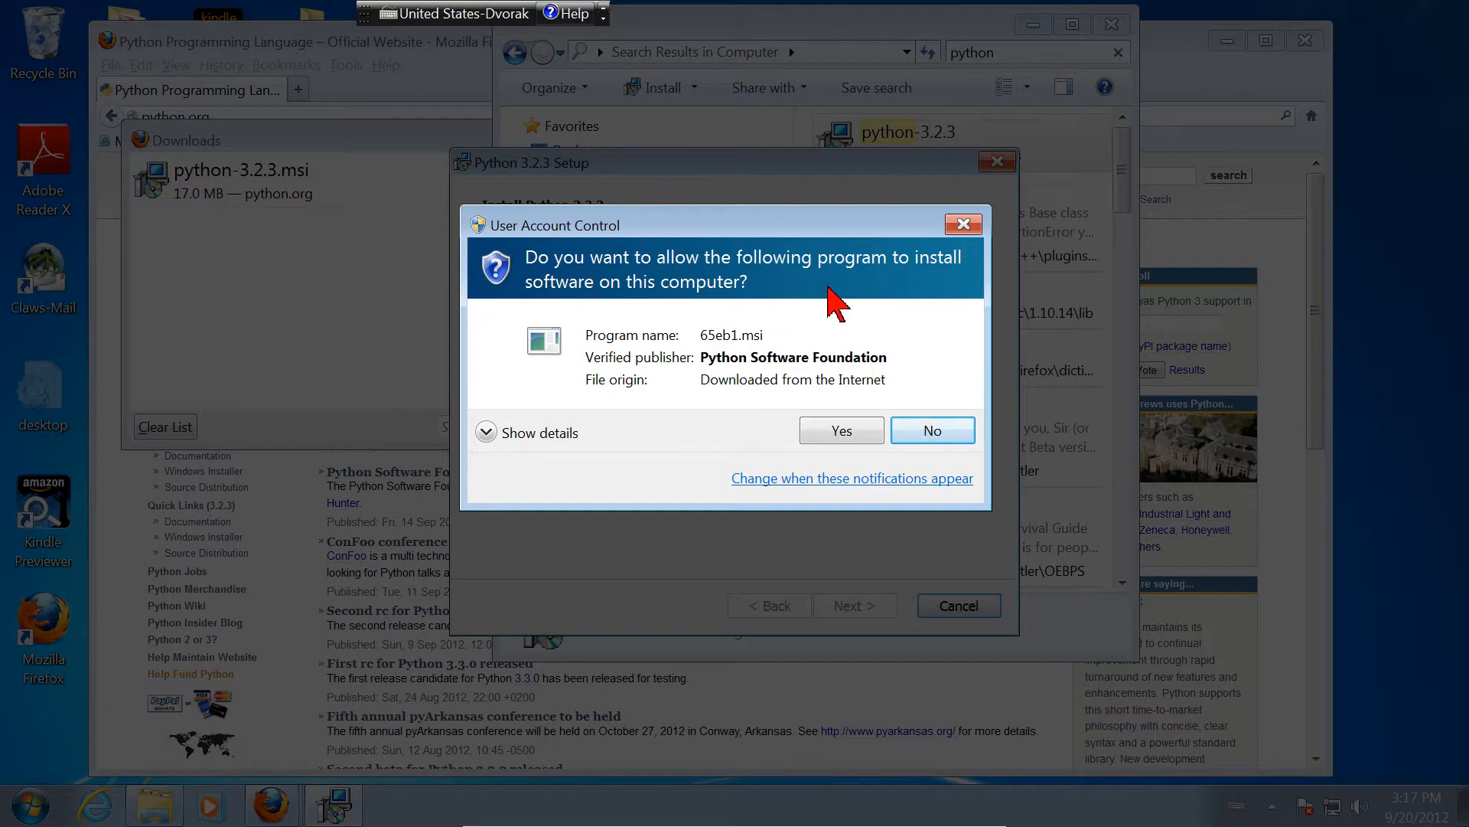
pyautogui.click(843, 426)
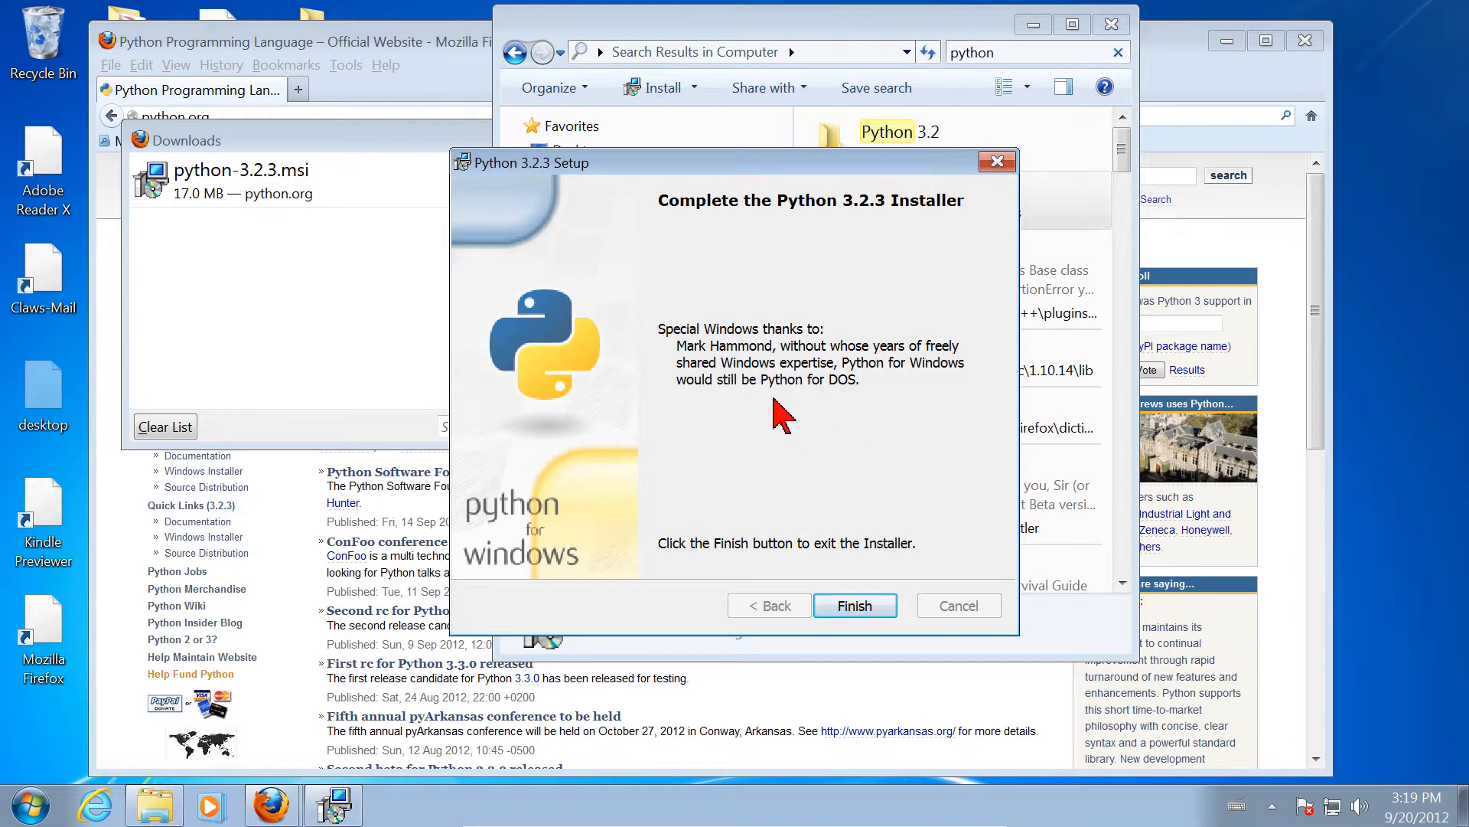
pyautogui.click(854, 606)
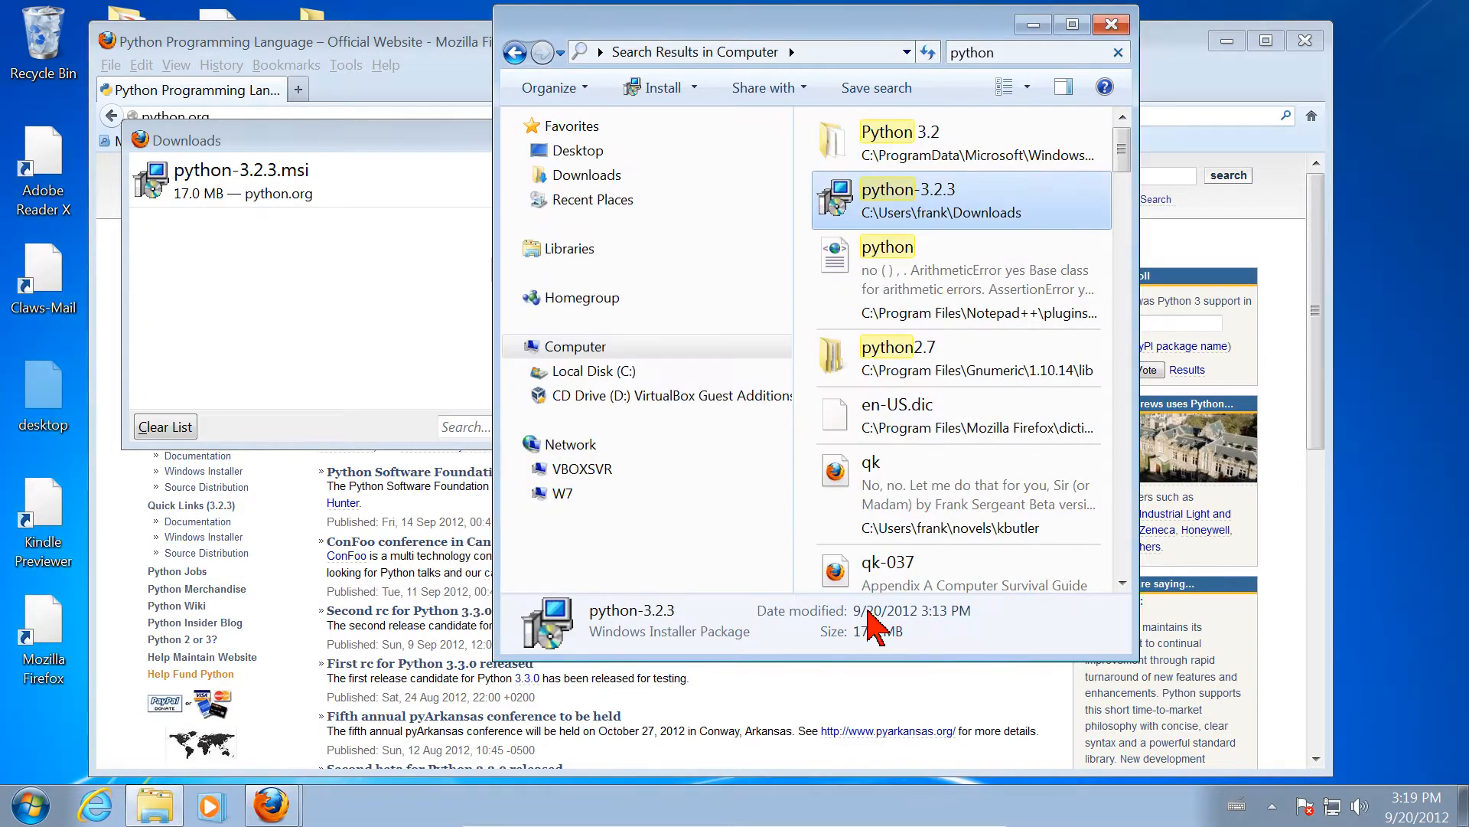